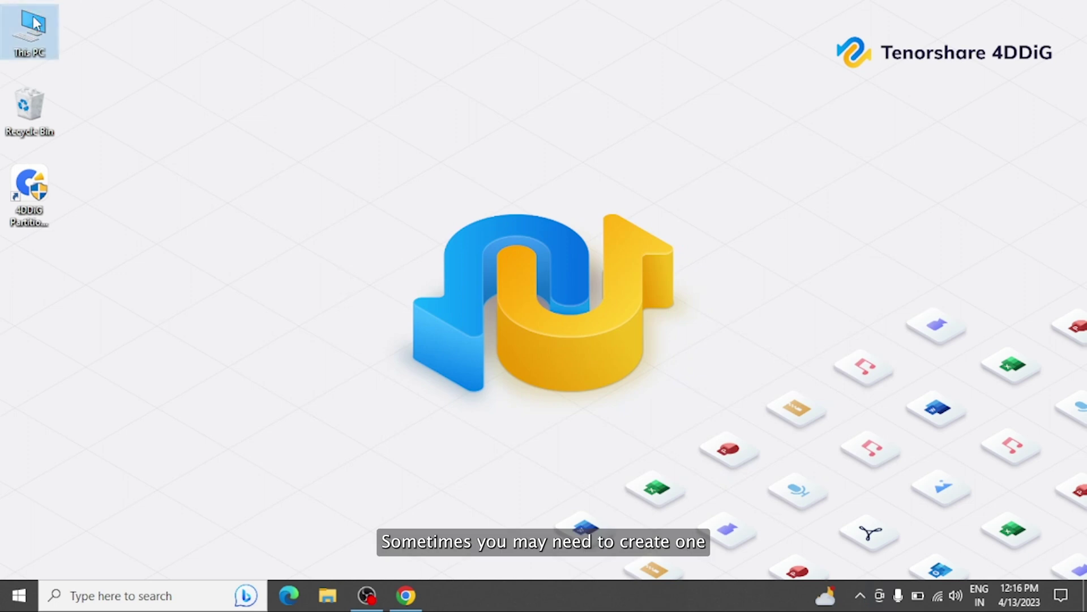
Look over the six drives in This PC, then close it
{"action": "double_click", "coordinate": [35, 24]}
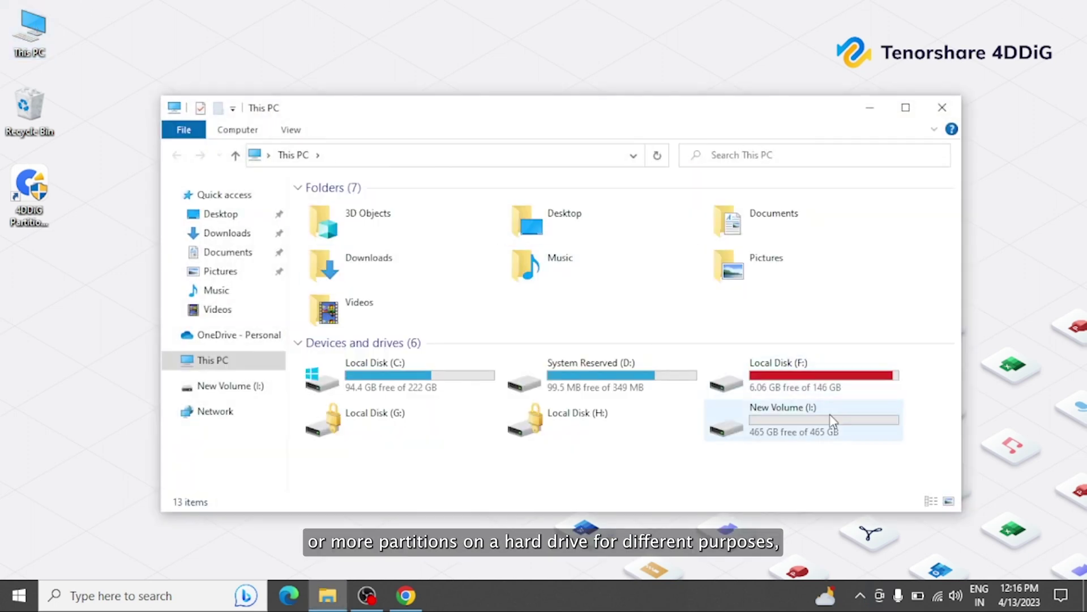
{"action": "left_click_drag", "start_coordinate": [871, 457], "coordinate": [437, 369]}
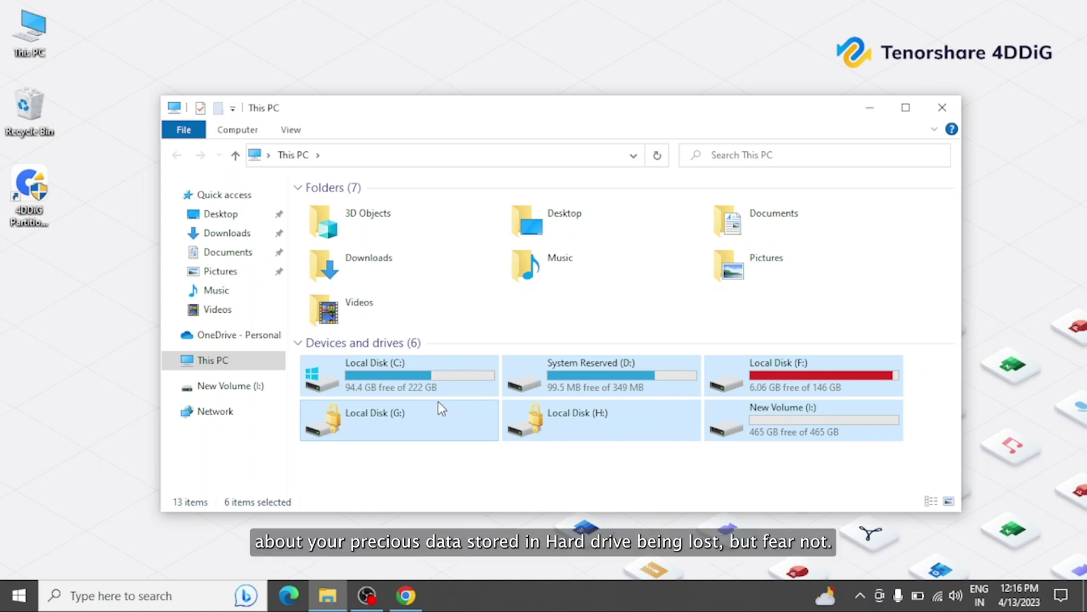
{"action": "left_click", "coordinate": [947, 108]}
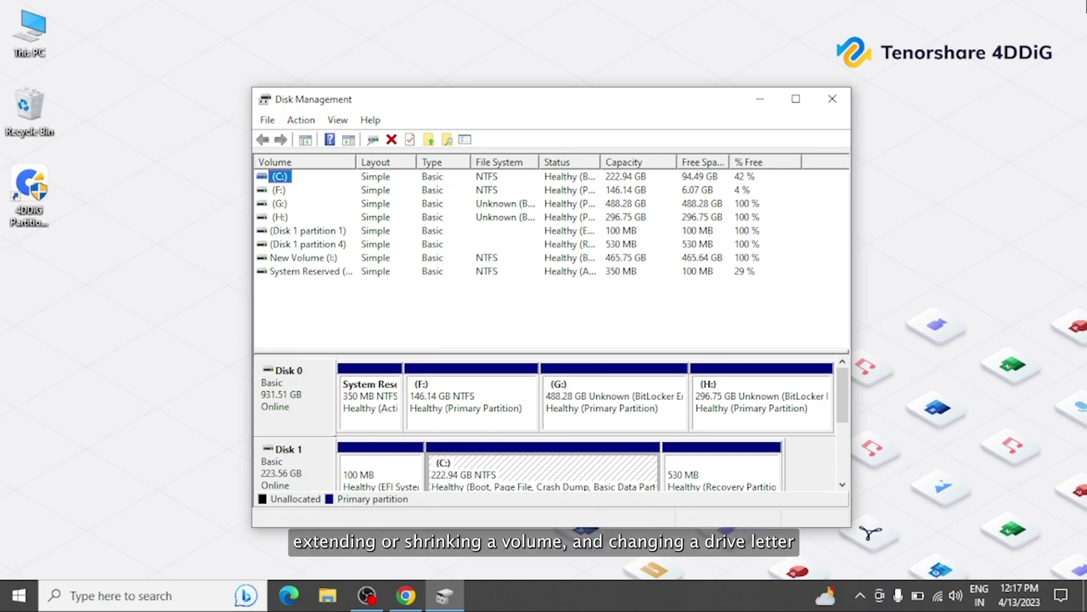
Review Disk Management's volumes, including Disk 2's New Volume (I:) and (C:), then close it
{"action": "key", "text": "Down"}
{"action": "key", "text": "Down"}
{"action": "key", "text": "Down"}
{"action": "key", "text": "Down"}
{"action": "key", "text": "Down"}
{"action": "key", "text": "Down"}
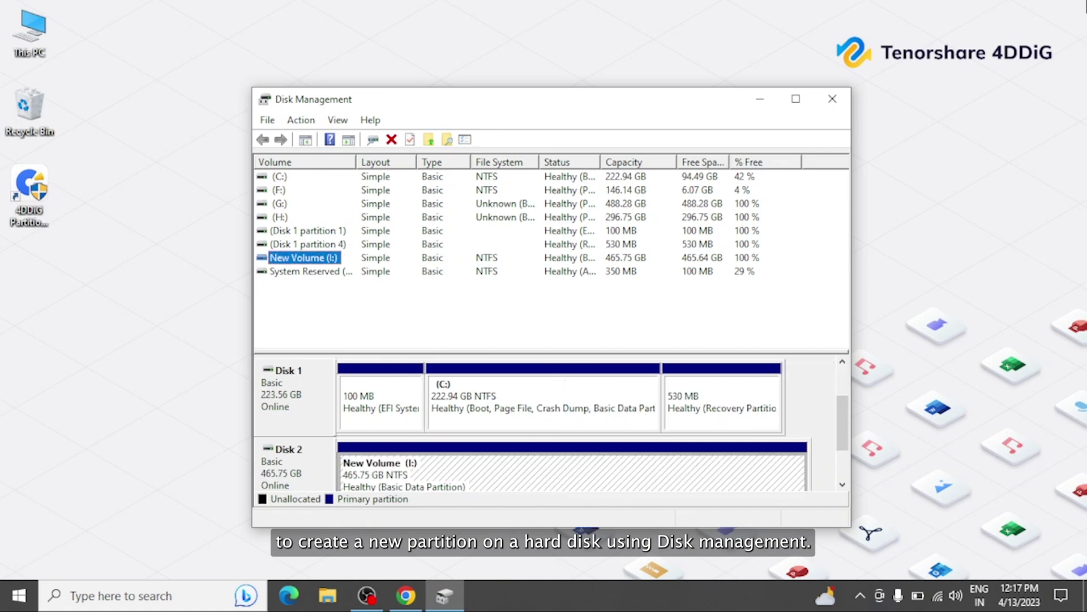
{"action": "key", "text": "Down"}
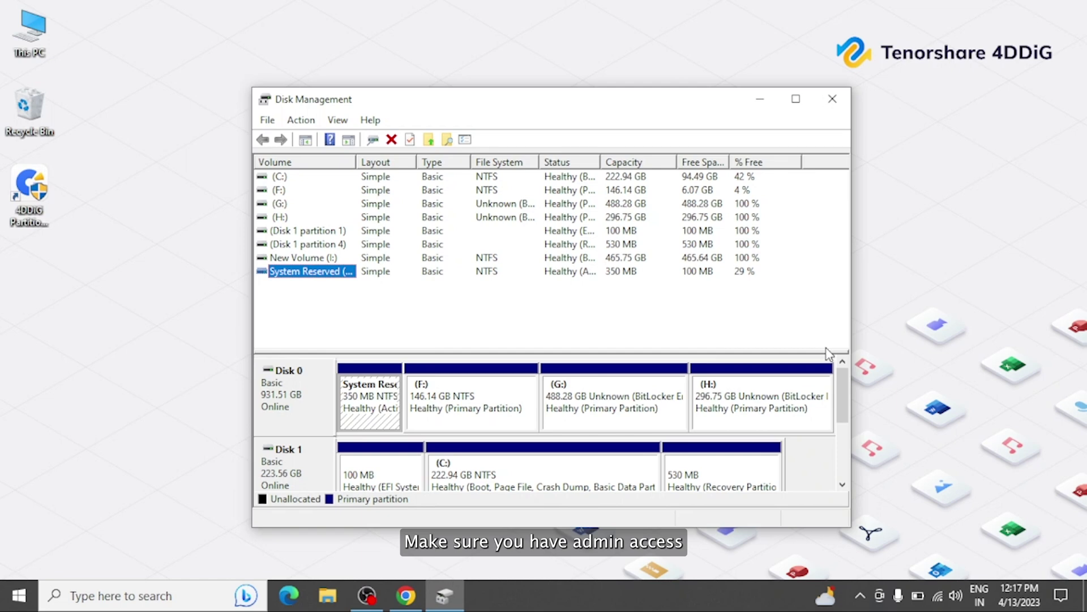
{"action": "left_click_drag", "start_coordinate": [842, 385], "coordinate": [842, 445]}
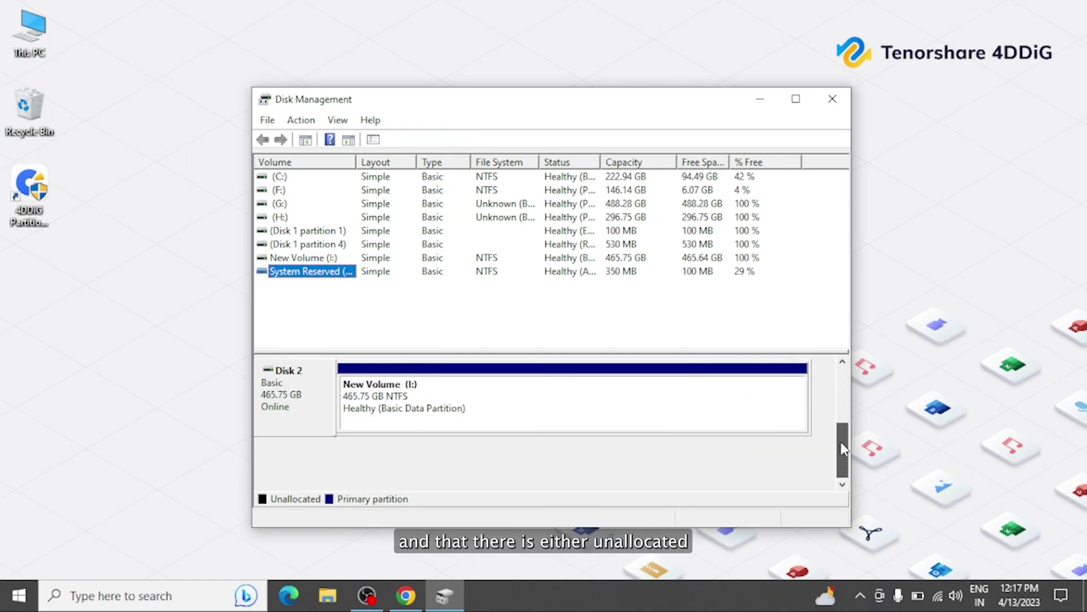
{"action": "left_click", "coordinate": [639, 401]}
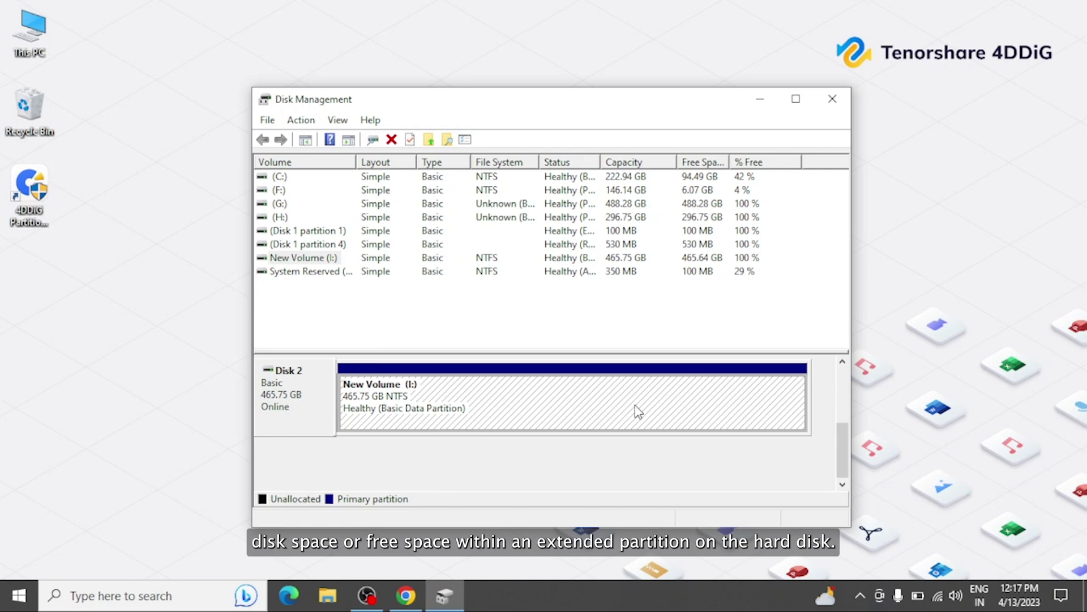
{"action": "left_click_drag", "start_coordinate": [841, 447], "coordinate": [844, 397]}
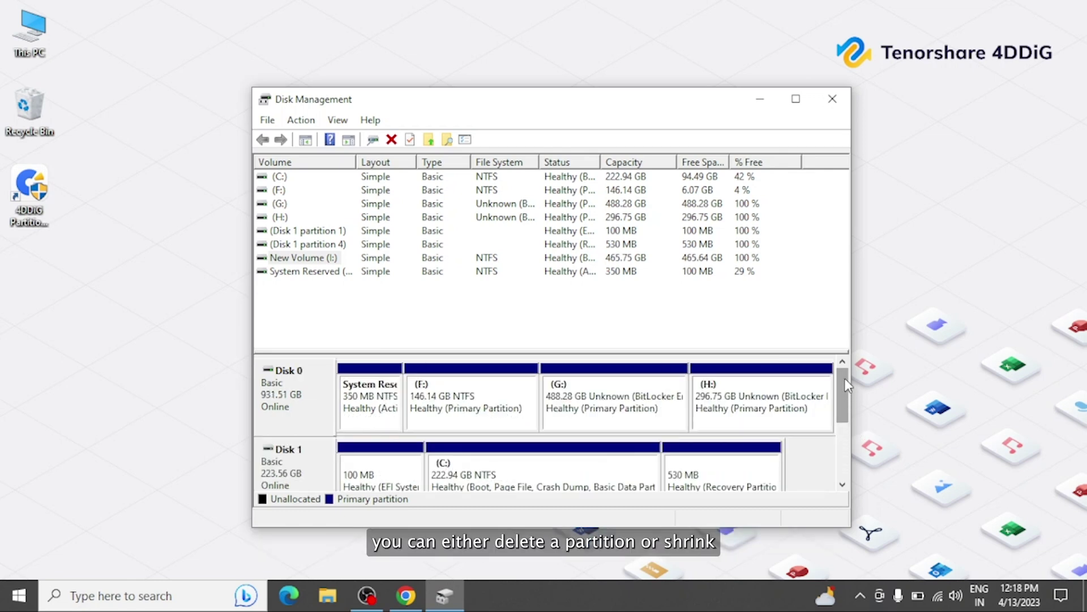
{"action": "left_click", "coordinate": [280, 176]}
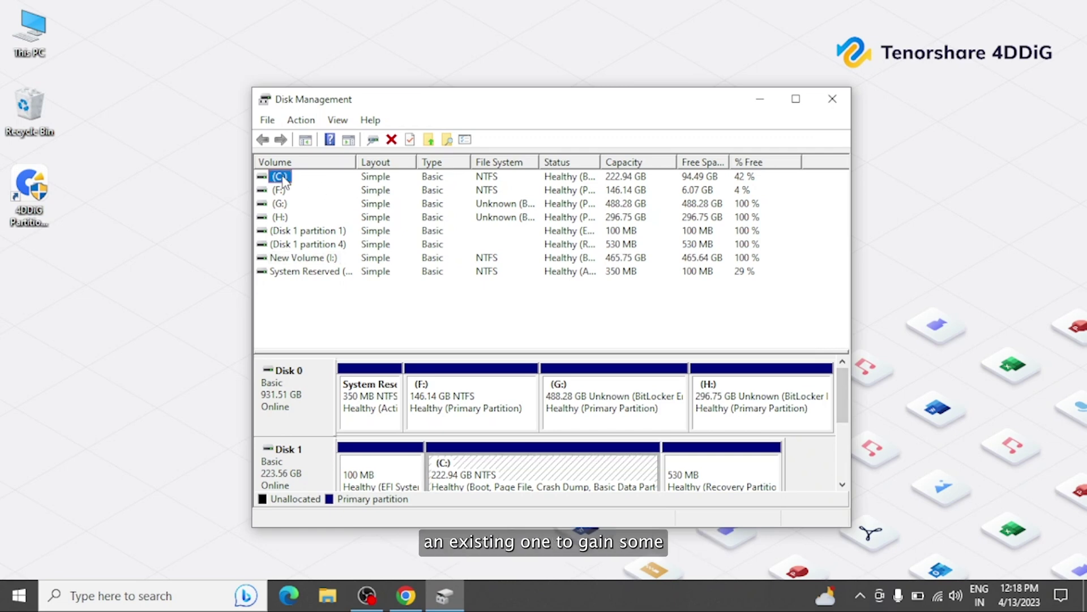
{"action": "left_click", "coordinate": [832, 99]}
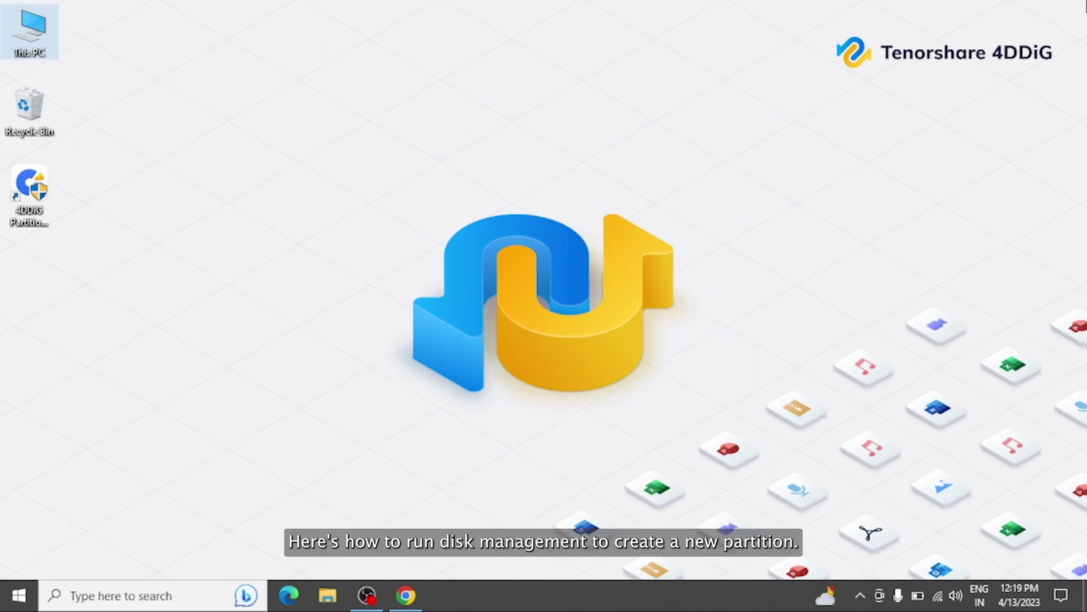
Open Computer Management through Manage on the This PC desktop icon
{"action": "right_click", "coordinate": [35, 31]}
{"action": "left_click", "coordinate": [71, 74]}
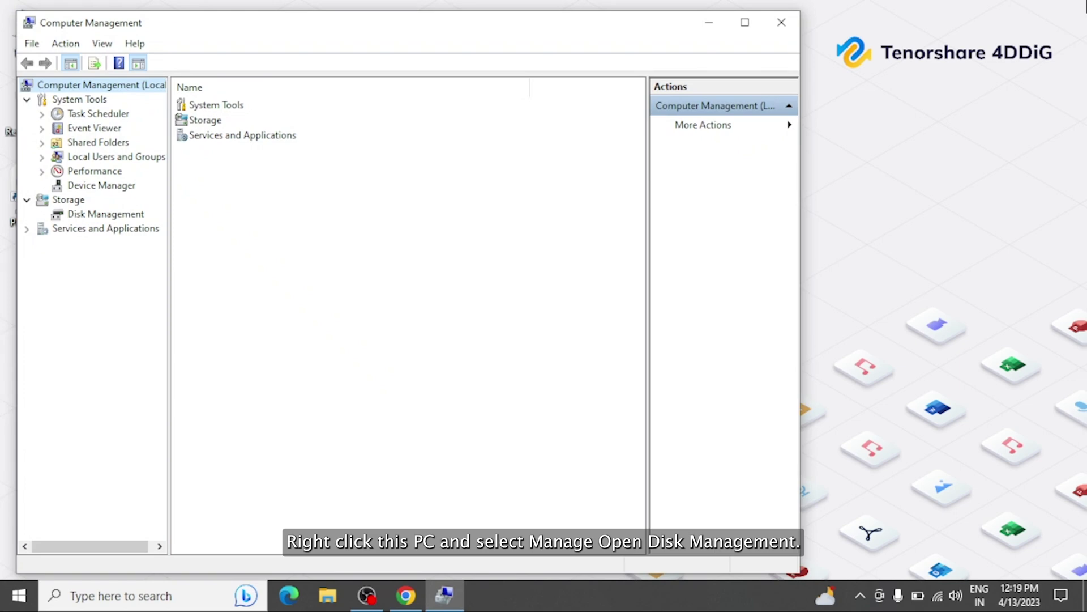
Show Disk Management maximized and step through the volumes from (C:) to System Reserved (D:)
{"action": "left_click", "coordinate": [107, 214]}
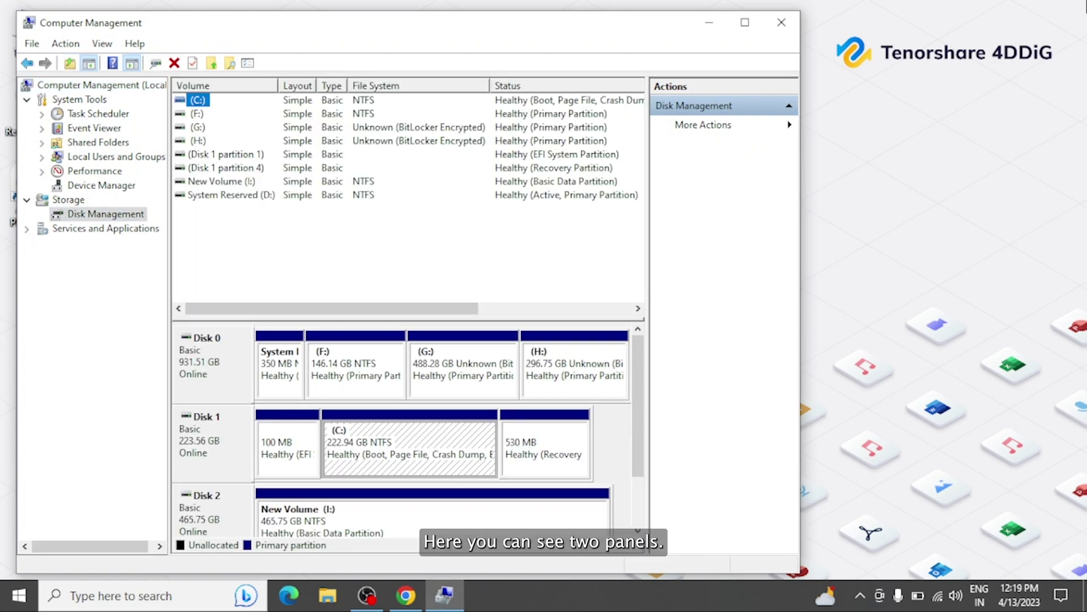
{"action": "double_click", "coordinate": [674, 28]}
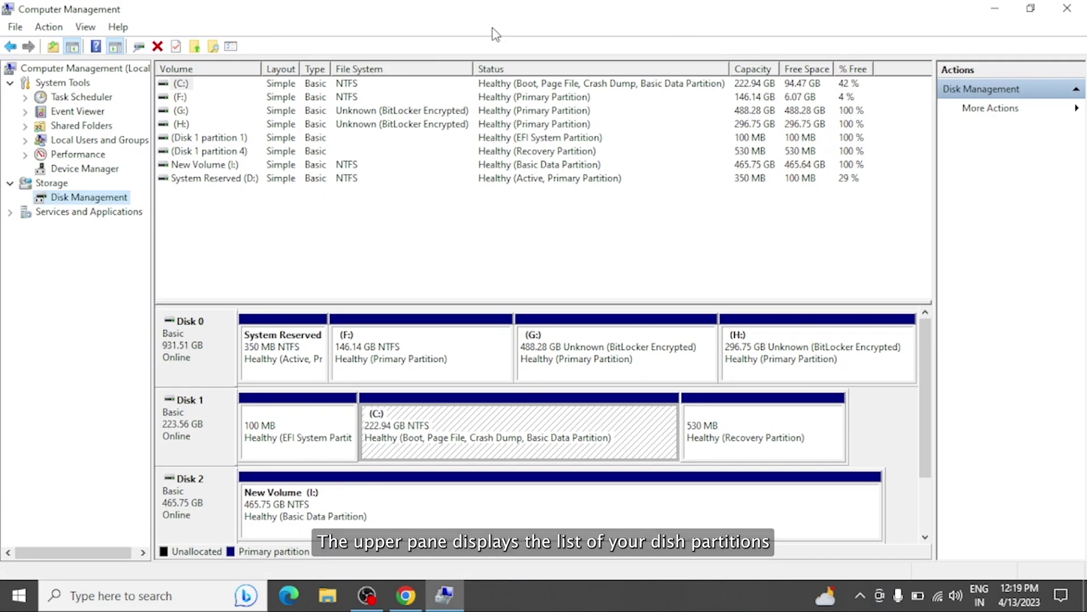
{"action": "left_click", "coordinate": [180, 84]}
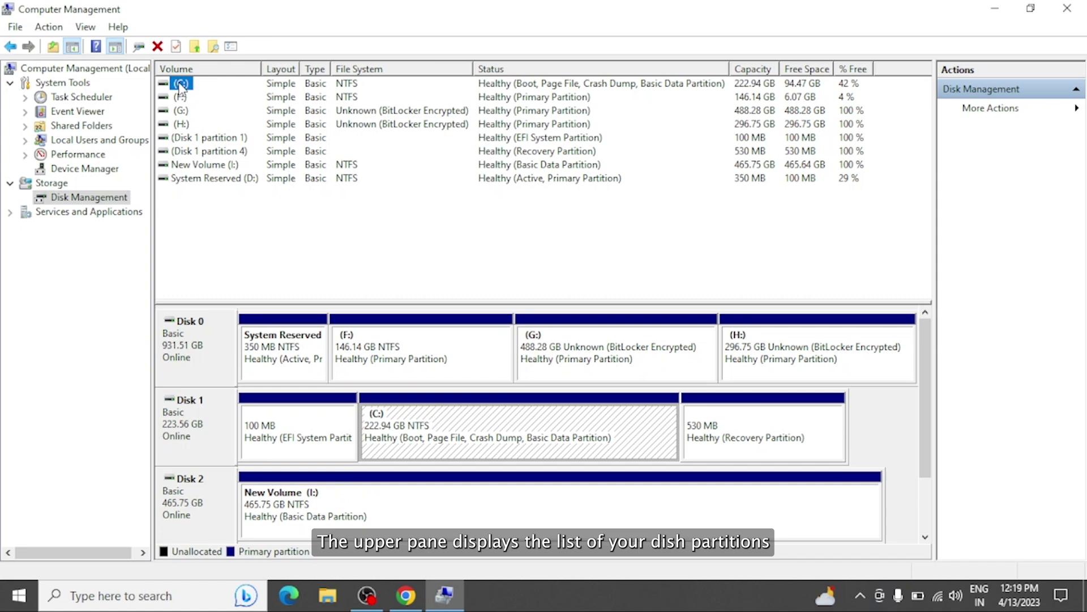
{"action": "key", "text": "Down"}
{"action": "key", "text": "Down"}
{"action": "key", "text": "Down"}
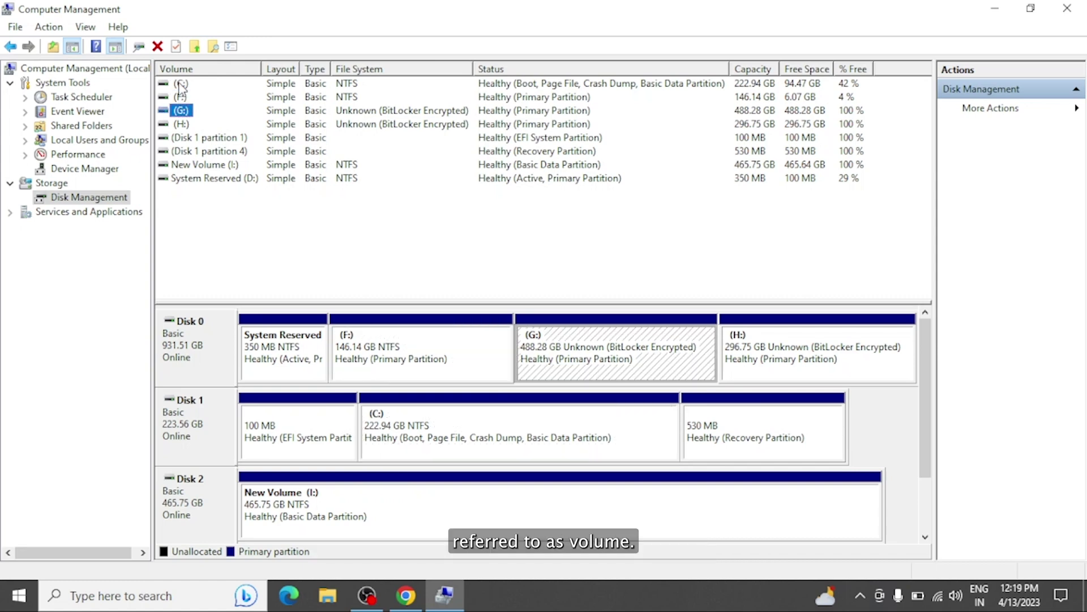
{"action": "key", "text": "Down"}
{"action": "key", "text": "Down"}
{"action": "key", "text": "Down"}
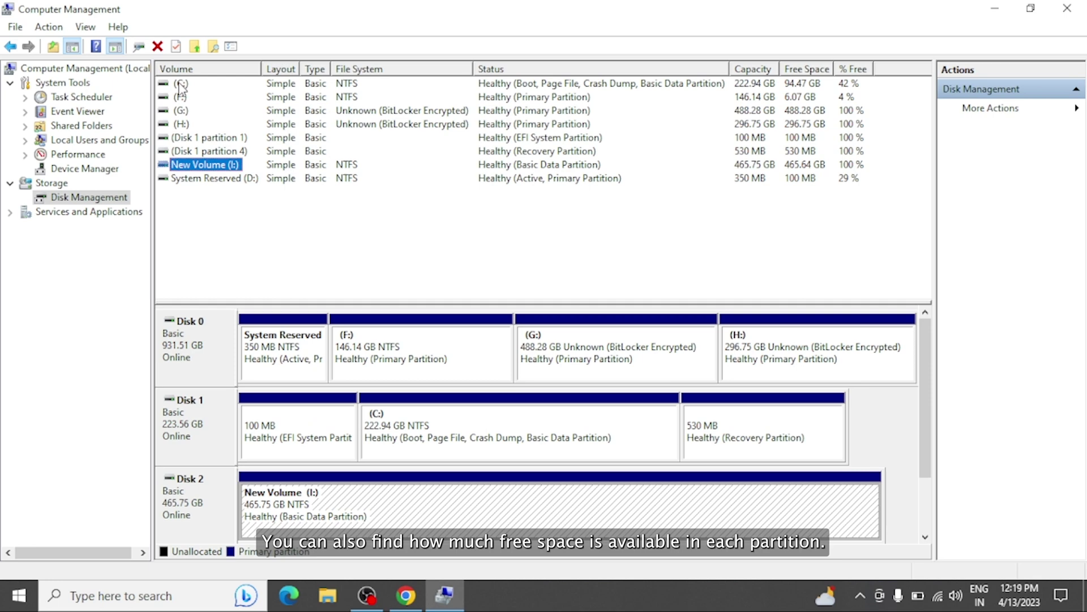
{"action": "key", "text": "Down"}
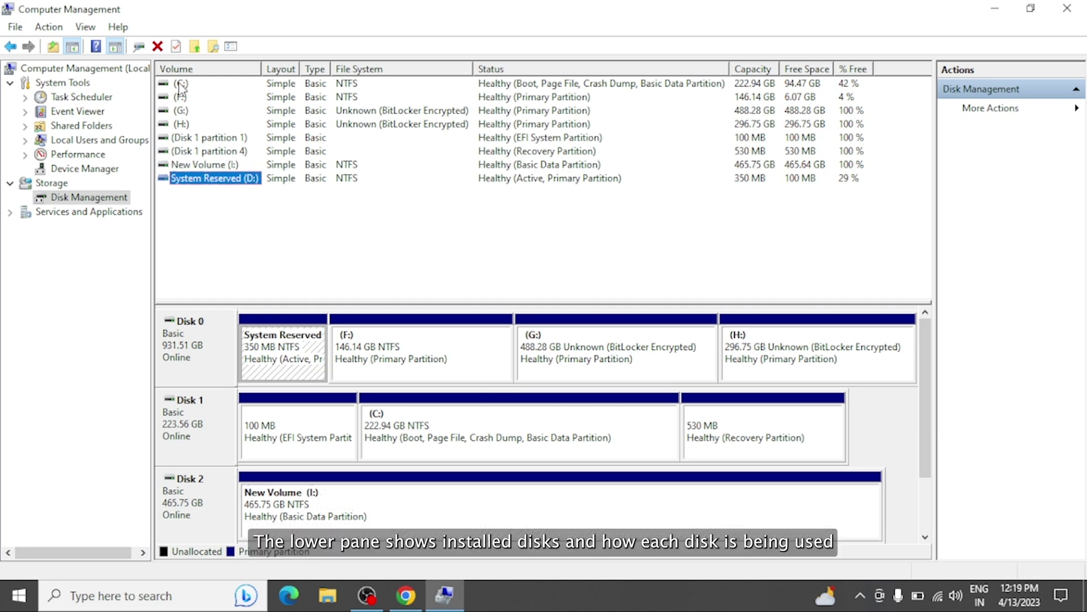
Select (F:) on Disk 0, (C:) on Disk 1, then New Volume (I:) on Disk 2
{"action": "left_click", "coordinate": [433, 322]}
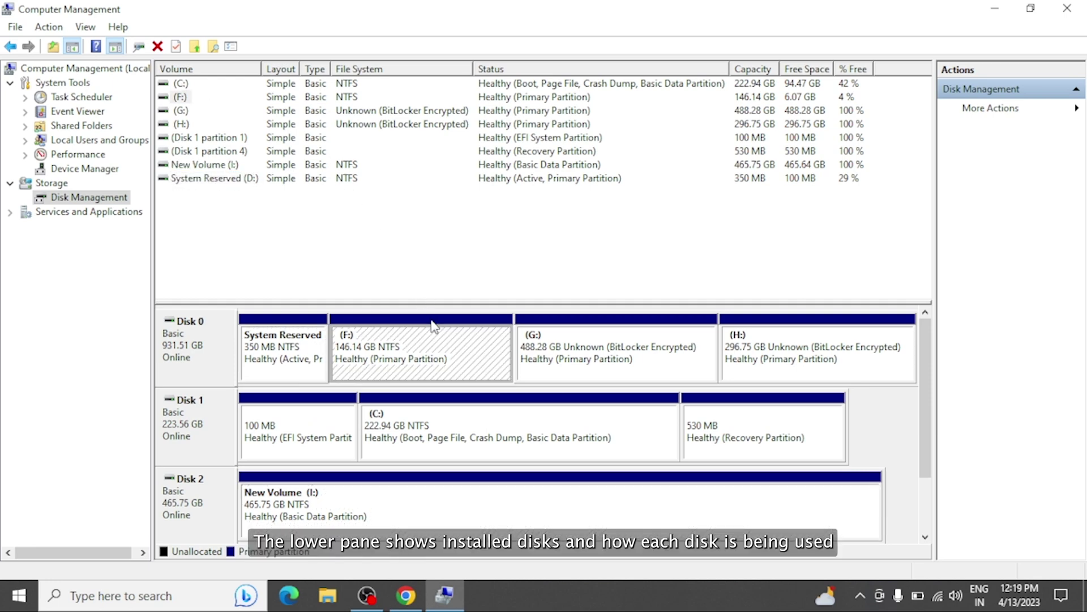
{"action": "left_click", "coordinate": [486, 423]}
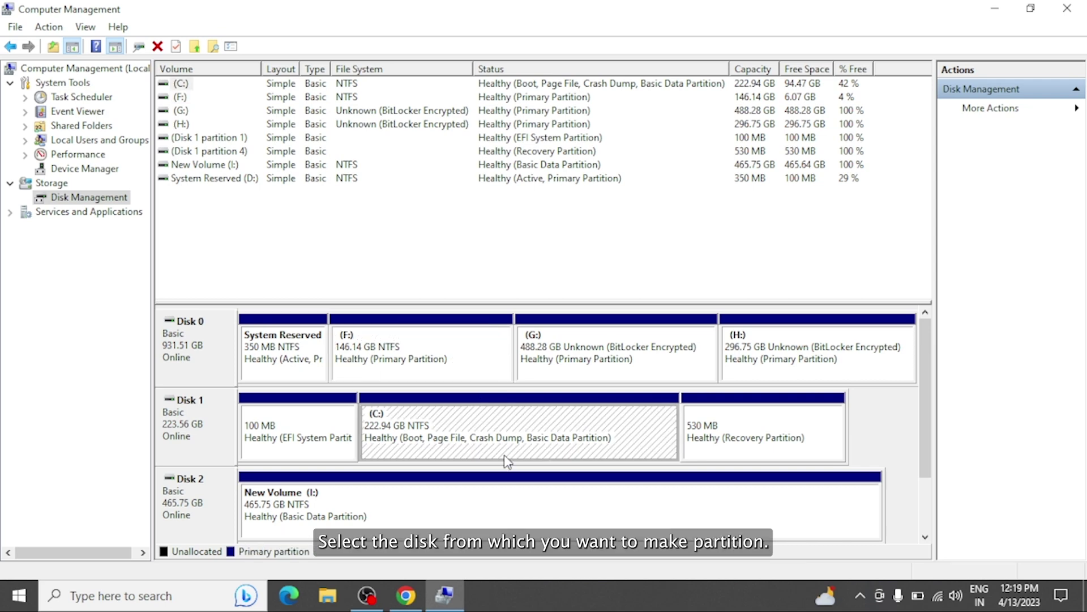
{"action": "left_click", "coordinate": [504, 506]}
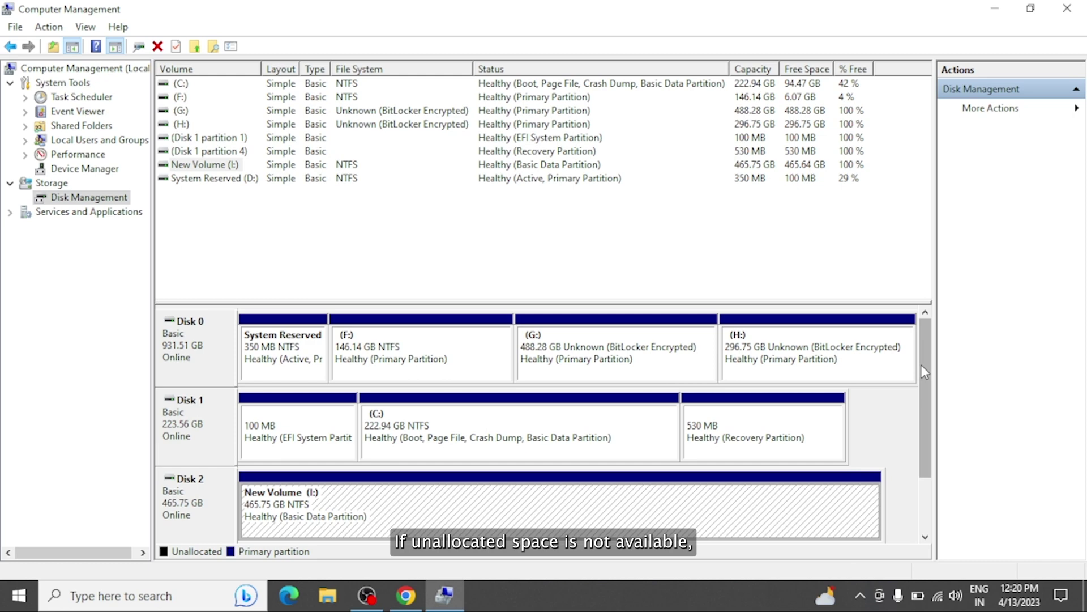
{"action": "left_click_drag", "start_coordinate": [924, 372], "coordinate": [923, 416]}
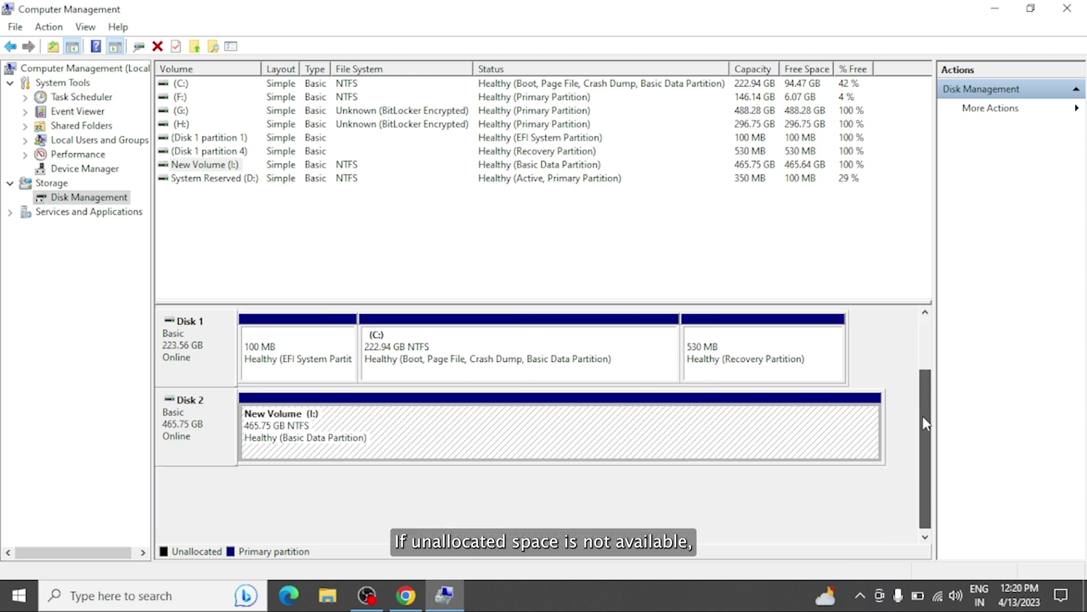
Shrink New Volume (I:) by 273802 MB, leaving 198.36 GB plus 267.38 GB unallocated
{"action": "right_click", "coordinate": [507, 437]}
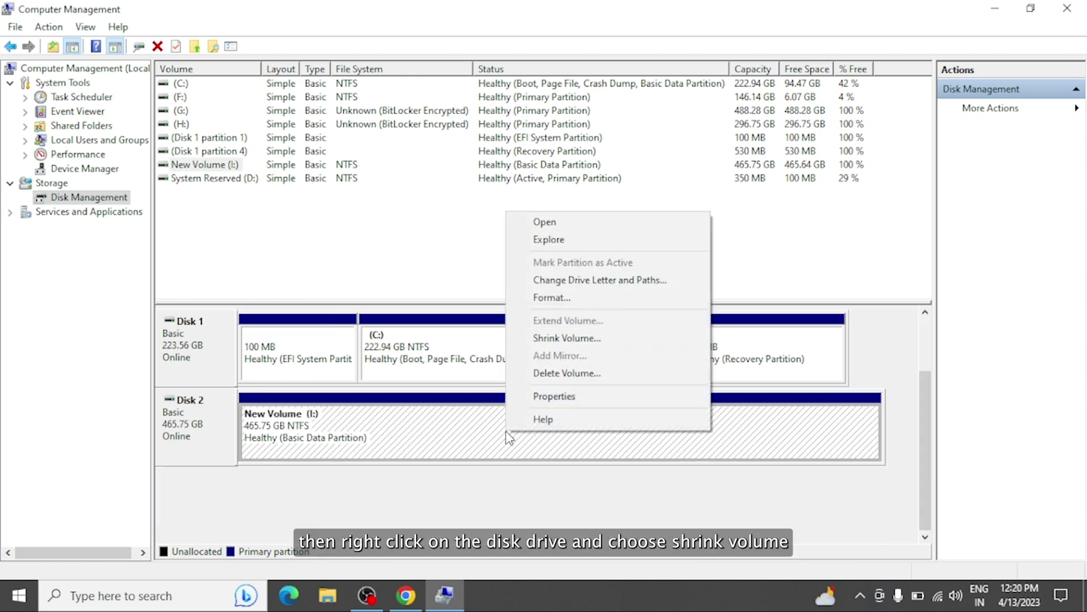
{"action": "left_click", "coordinate": [599, 337]}
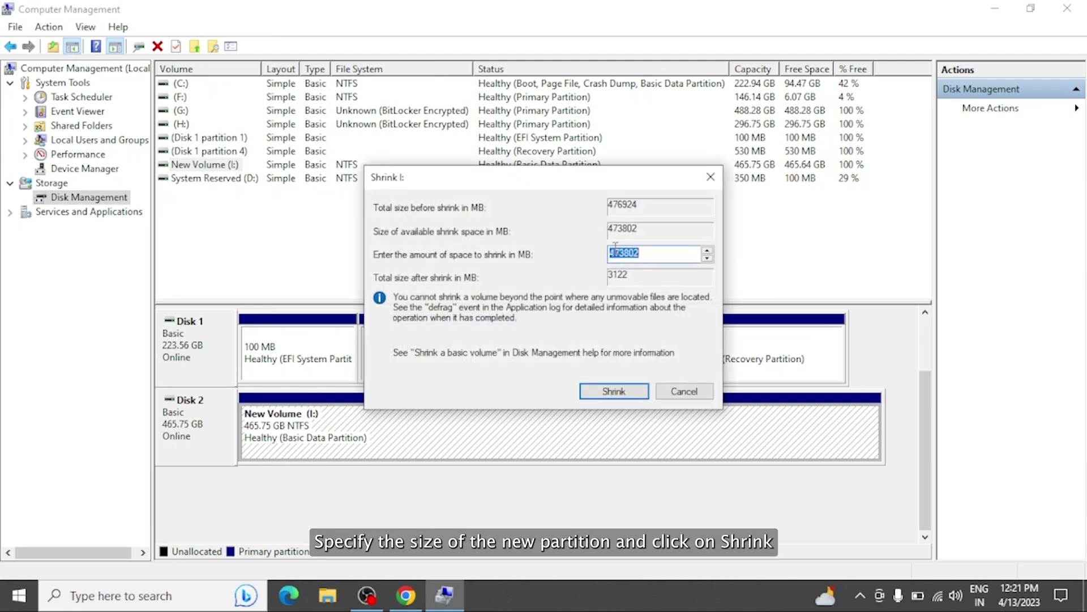
{"action": "left_click", "coordinate": [616, 249]}
{"action": "key", "text": "BackSpace"}
{"action": "type", "text": "2"}
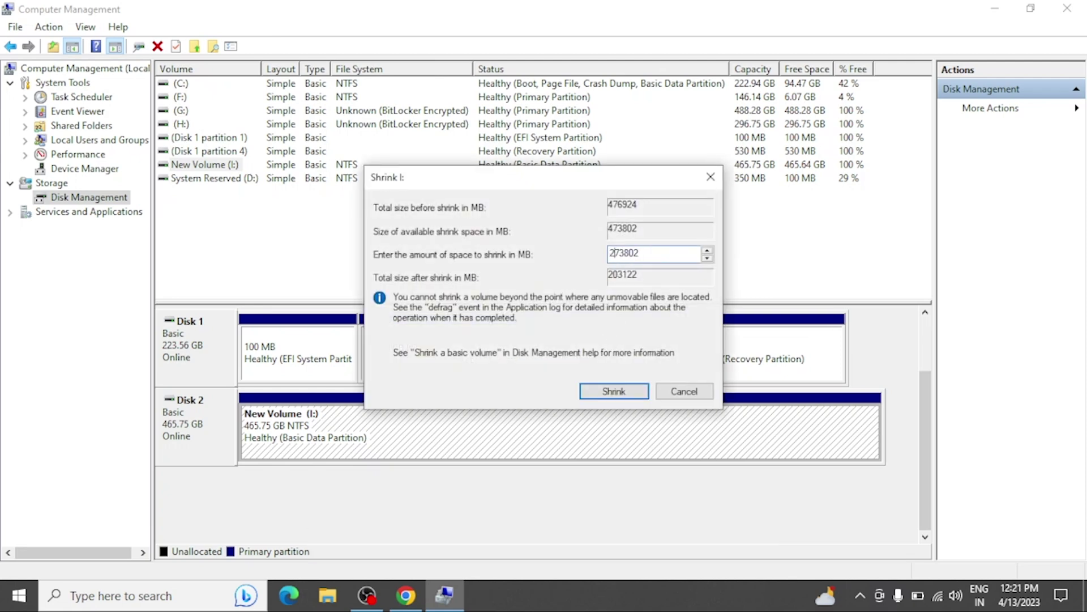
{"action": "left_click", "coordinate": [619, 389]}
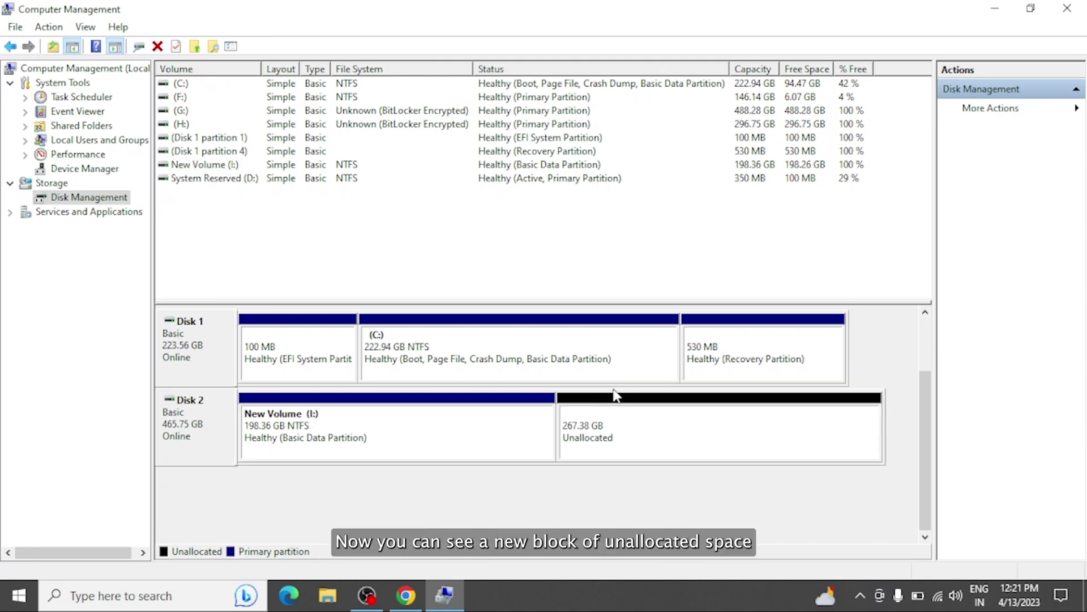
{"action": "left_click", "coordinate": [681, 437]}
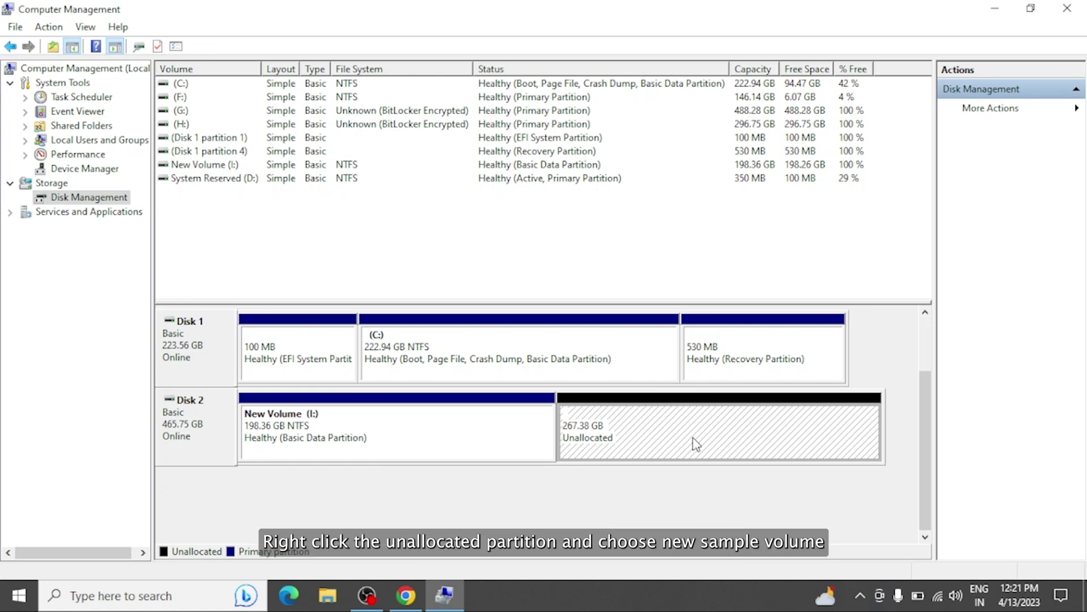
Start a New Simple Volume on the unallocated space at the maximum 273801 MB size
{"action": "right_click", "coordinate": [695, 439]}
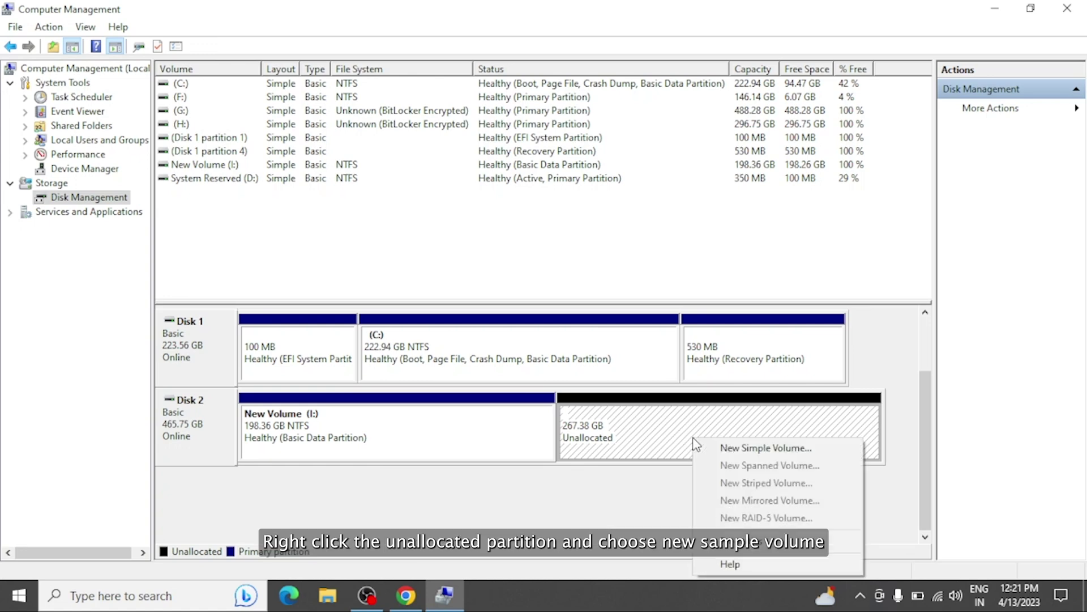
{"action": "left_click", "coordinate": [733, 448]}
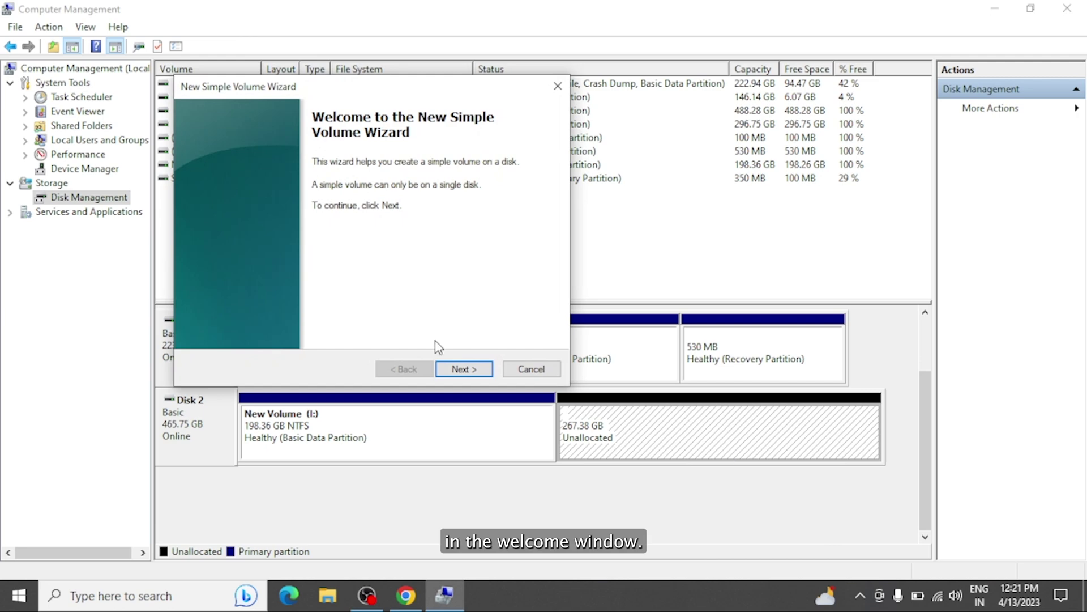
{"action": "left_click", "coordinate": [467, 372]}
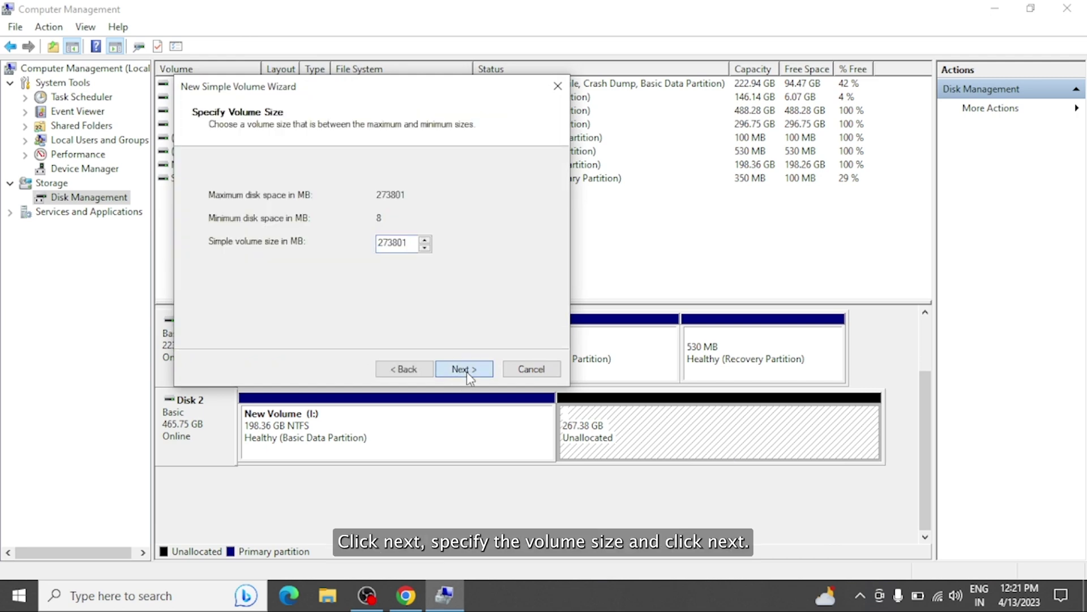
{"action": "left_click", "coordinate": [467, 371]}
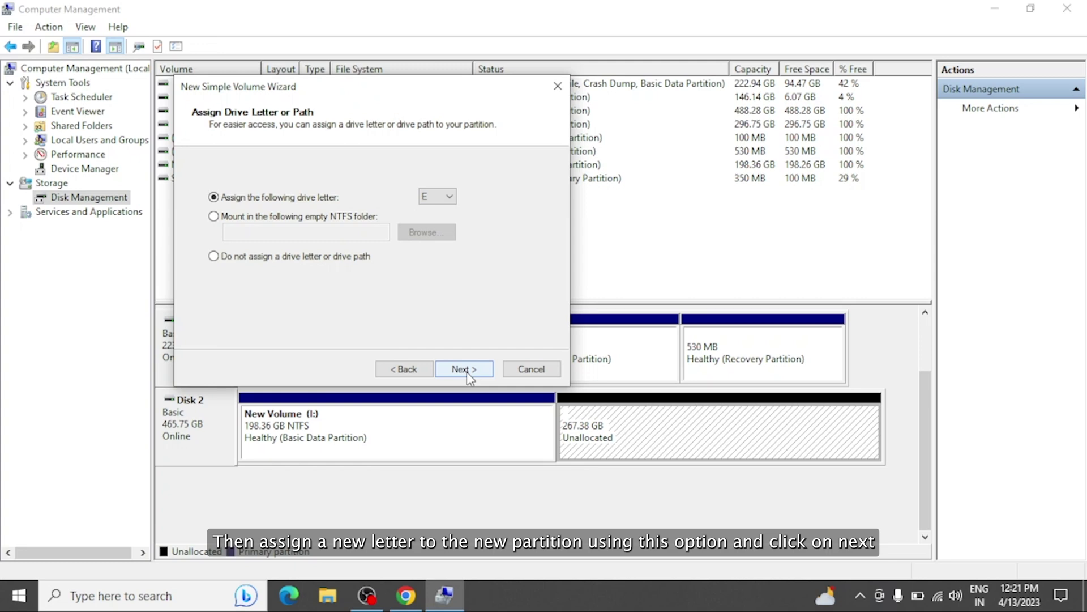
Keep drive letter E and NTFS formatting, reaching the wizard summary
{"action": "left_click", "coordinate": [443, 199]}
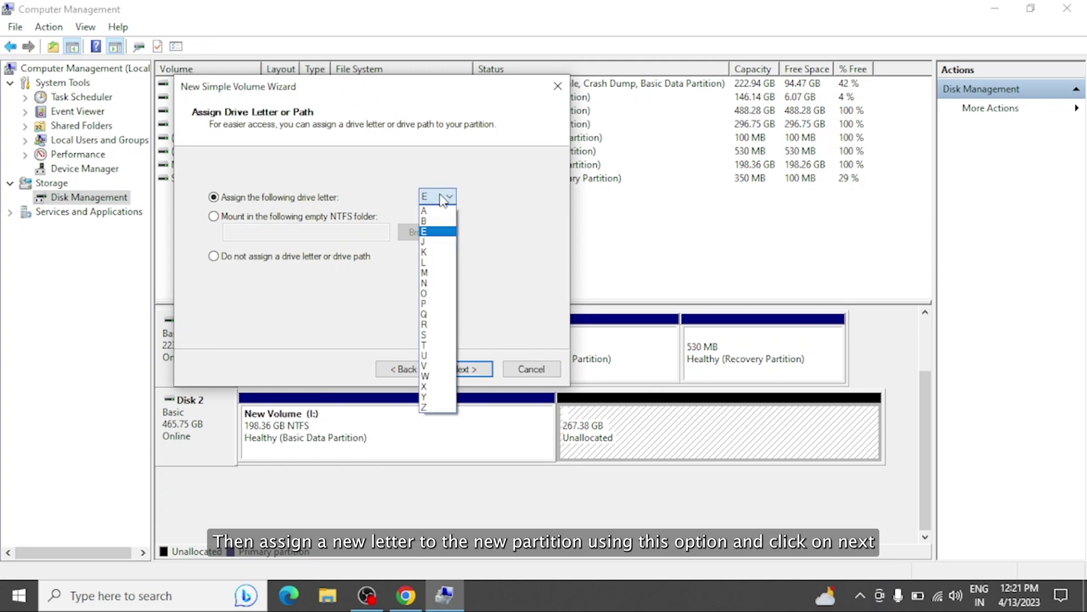
{"action": "left_click", "coordinate": [443, 198]}
{"action": "left_click", "coordinate": [463, 370]}
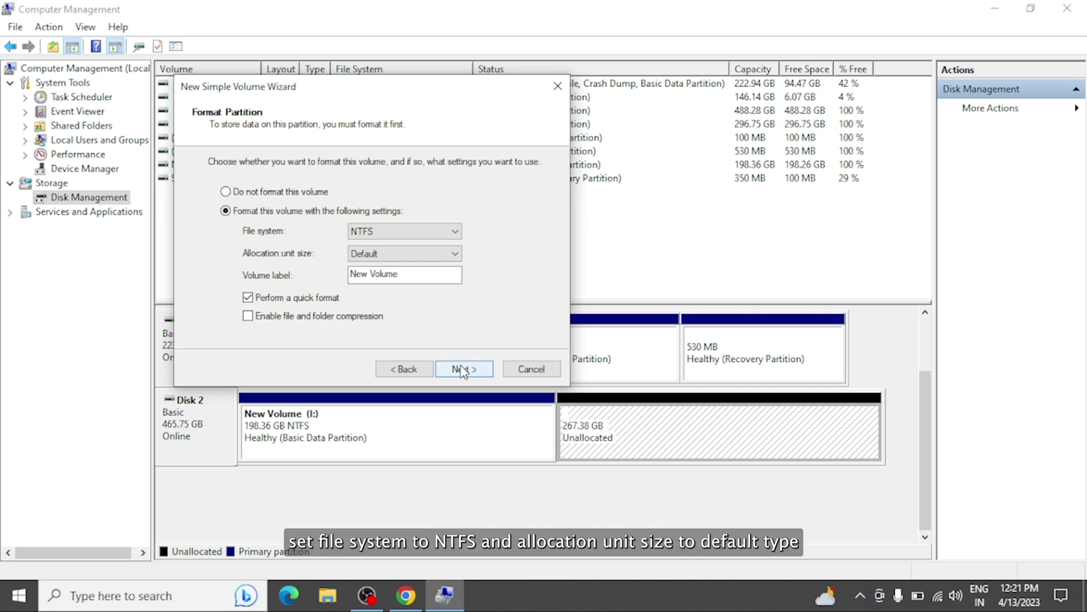
{"action": "left_click", "coordinate": [452, 232]}
{"action": "left_click", "coordinate": [428, 257]}
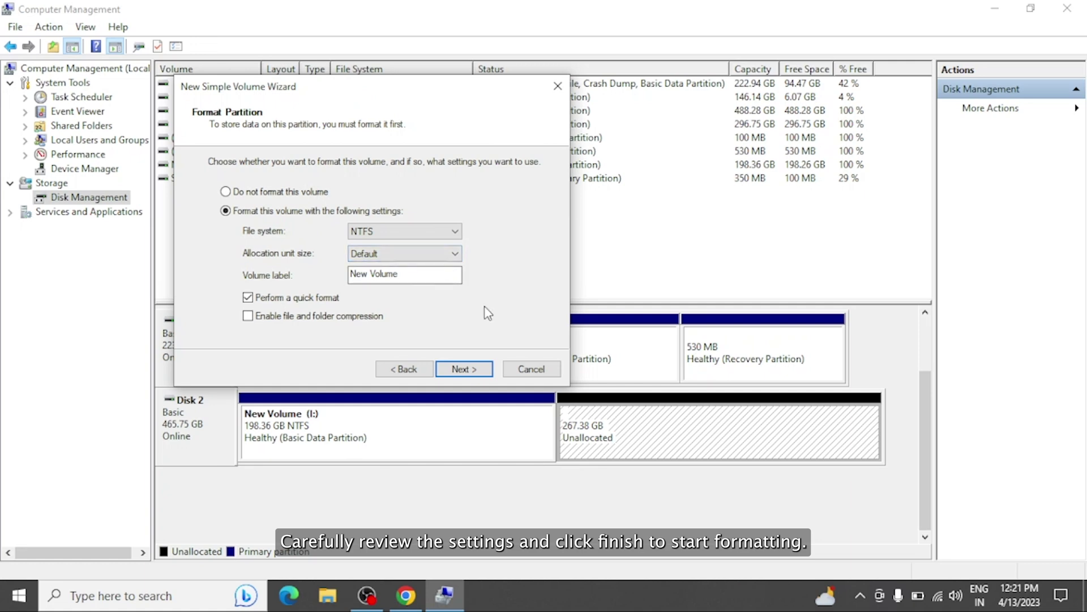
{"action": "left_click", "coordinate": [463, 368]}
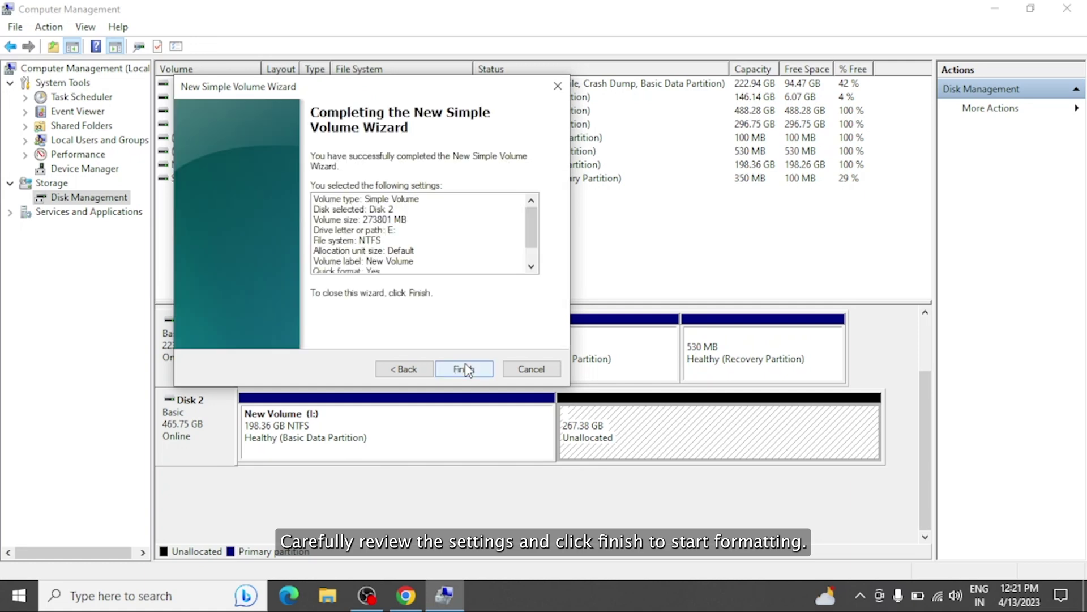
Finish the wizard to create the 267.38 GB NTFS New Volume (E:), dismissing AutoPlay
{"action": "left_click", "coordinate": [465, 369]}
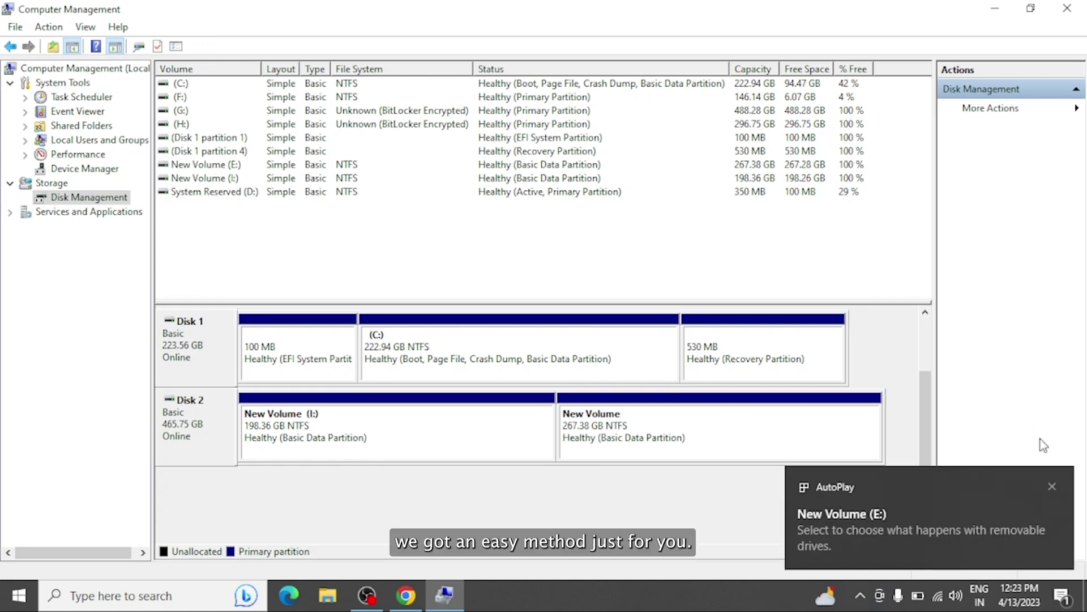
{"action": "left_click", "coordinate": [1050, 486]}
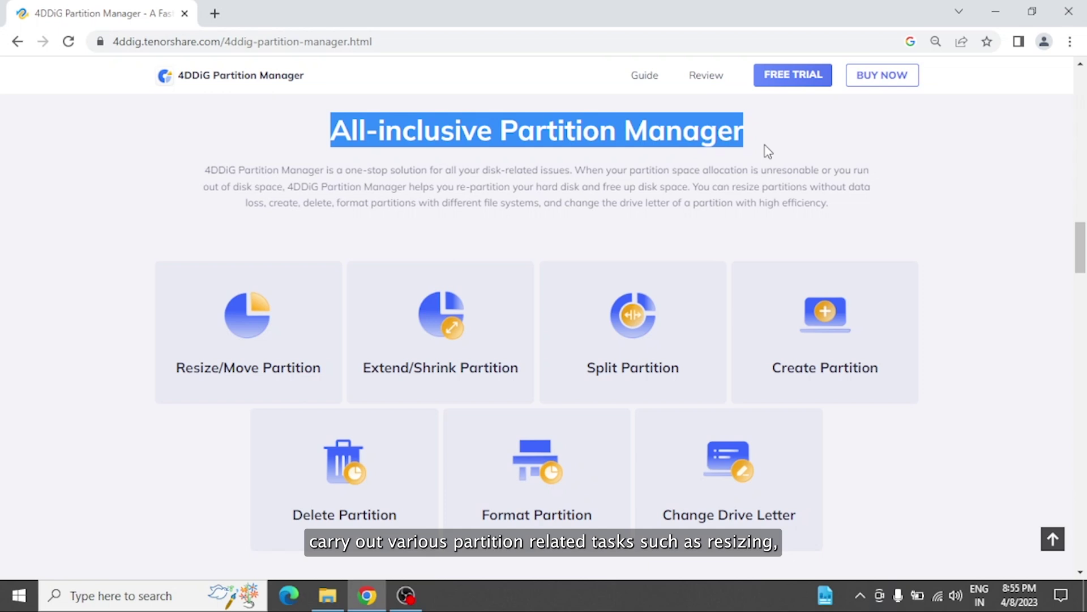
Browse the 4DDiG product page, download the FREE TRIAL installer, and run the .exe
{"action": "left_click", "coordinate": [769, 152]}
{"action": "mouse_move", "coordinate": [217, 334]}
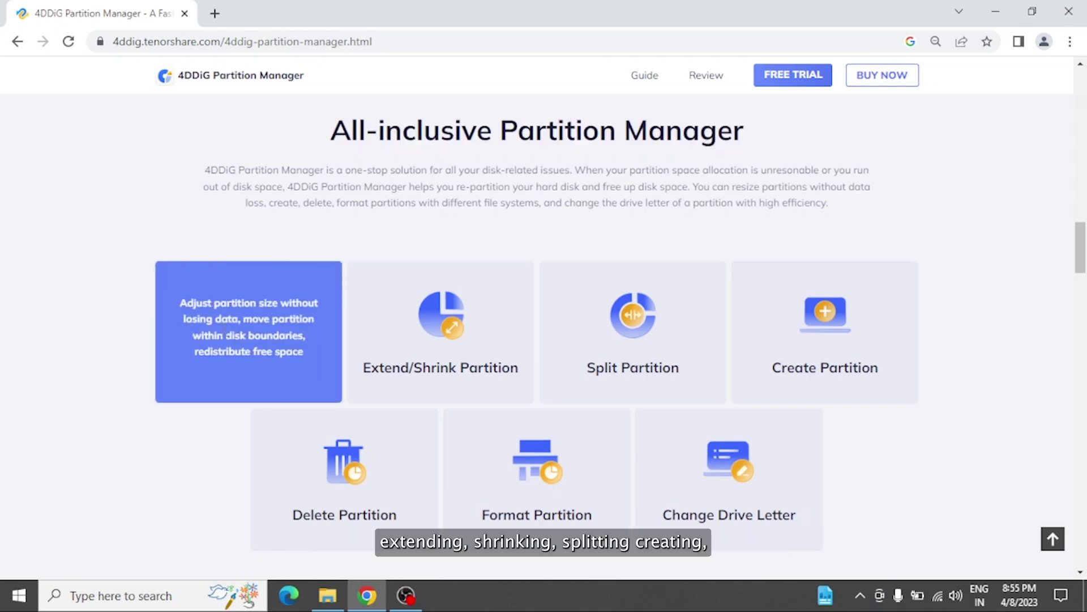
{"action": "mouse_move", "coordinate": [423, 329]}
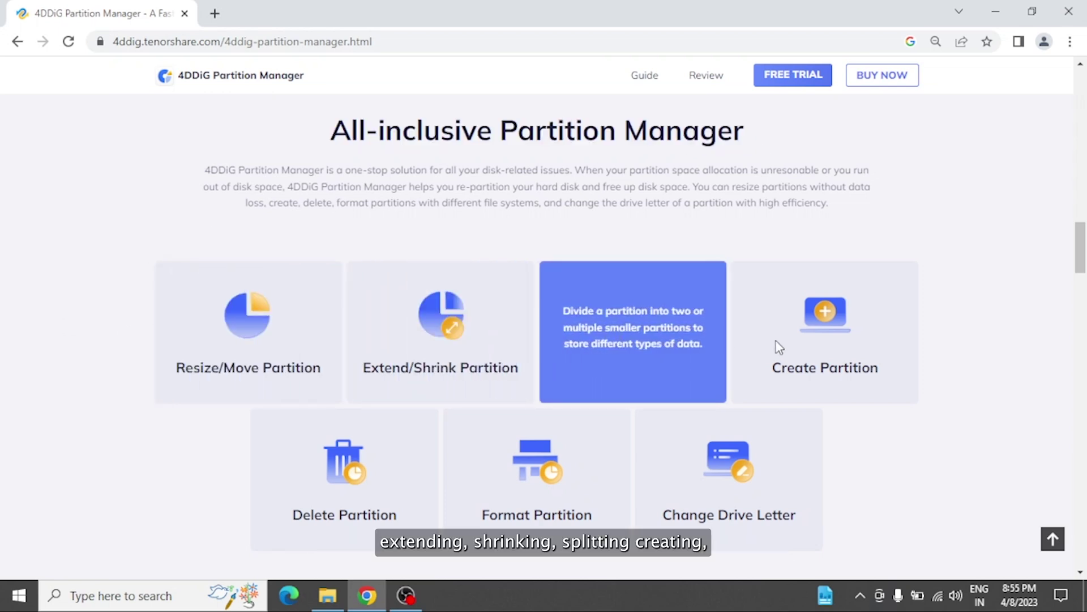
{"action": "mouse_move", "coordinate": [768, 459]}
{"action": "mouse_move", "coordinate": [489, 491]}
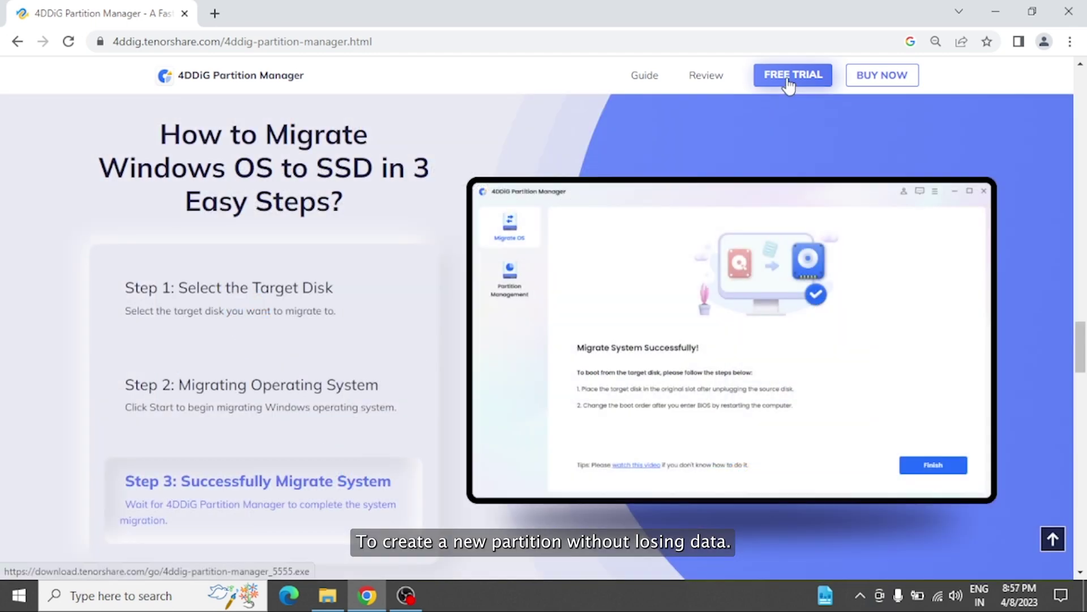
{"action": "left_click", "coordinate": [789, 84]}
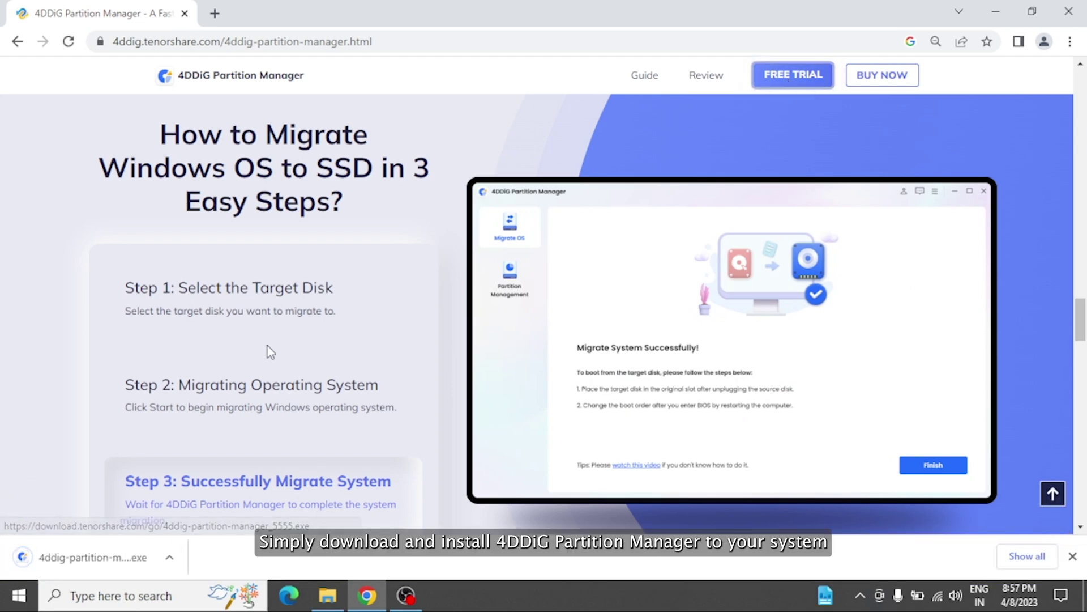
{"action": "left_click", "coordinate": [102, 555]}
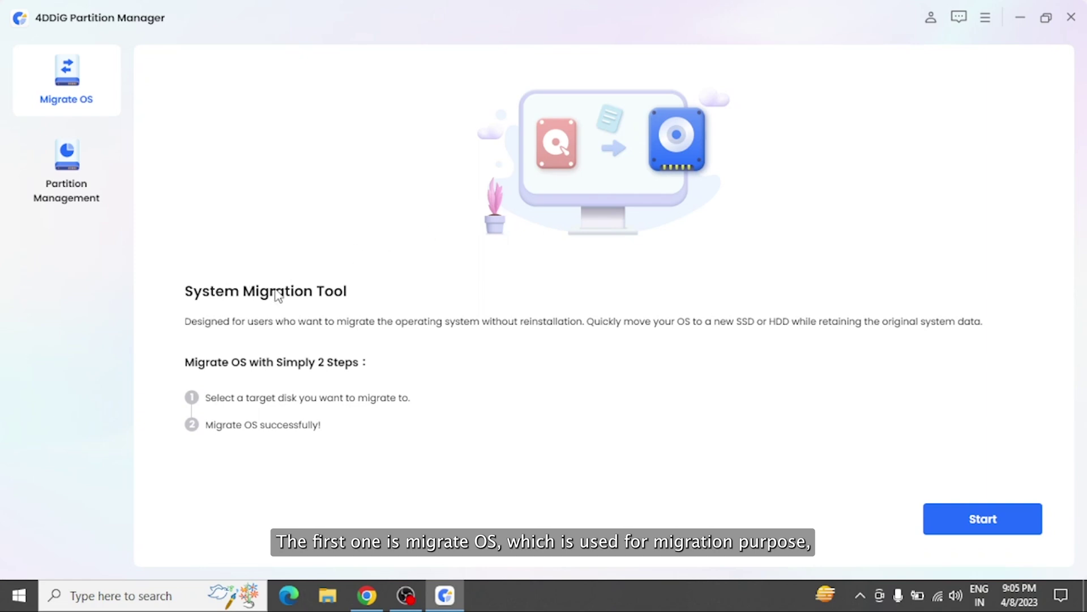
In Partition Management, select E: New Volume on Disk 2 and open Split
{"action": "left_click", "coordinate": [74, 161]}
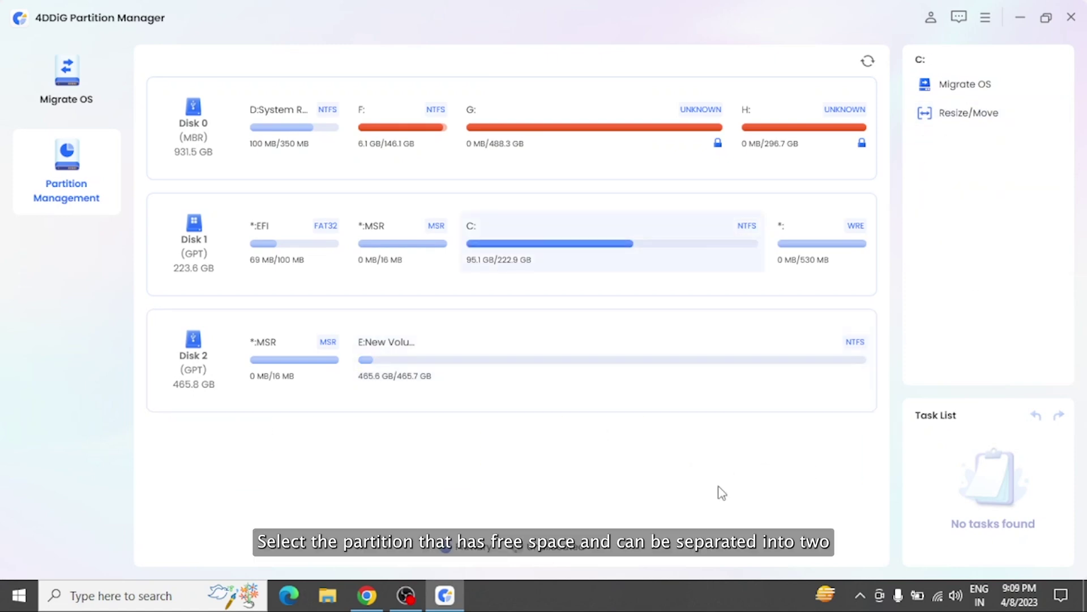
{"action": "left_click", "coordinate": [634, 369]}
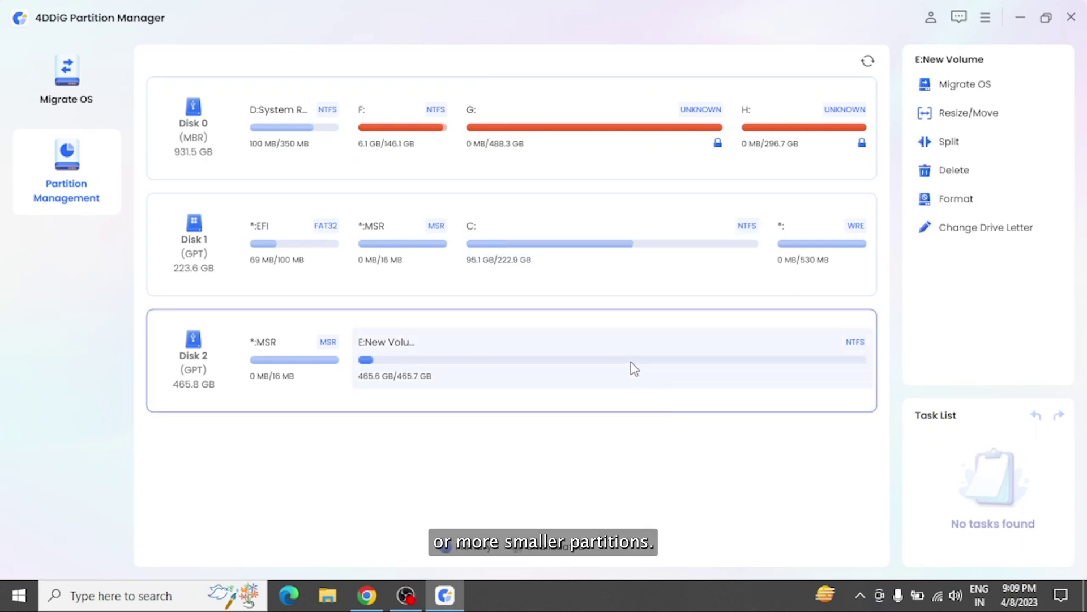
{"action": "left_click", "coordinate": [952, 143]}
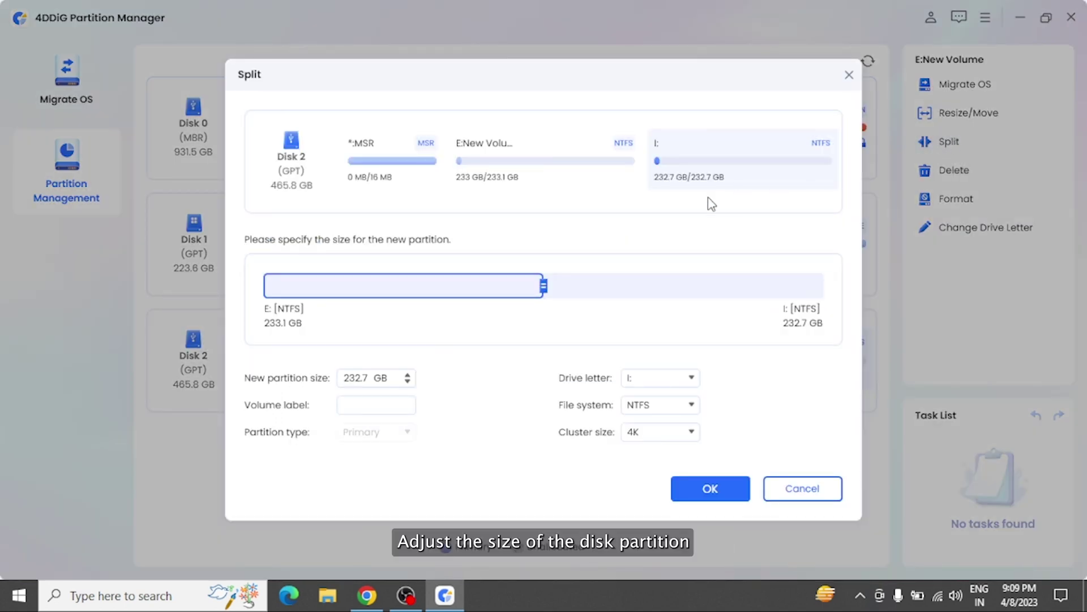
Queue a split of E: creating a new NTFS partition I: of about 233.3 GB
{"action": "mouse_move", "coordinate": [542, 285]}
{"action": "left_mouse_down"}
{"action": "mouse_move", "coordinate": [523, 284]}
{"action": "mouse_move", "coordinate": [551, 285]}
{"action": "left_mouse_up"}
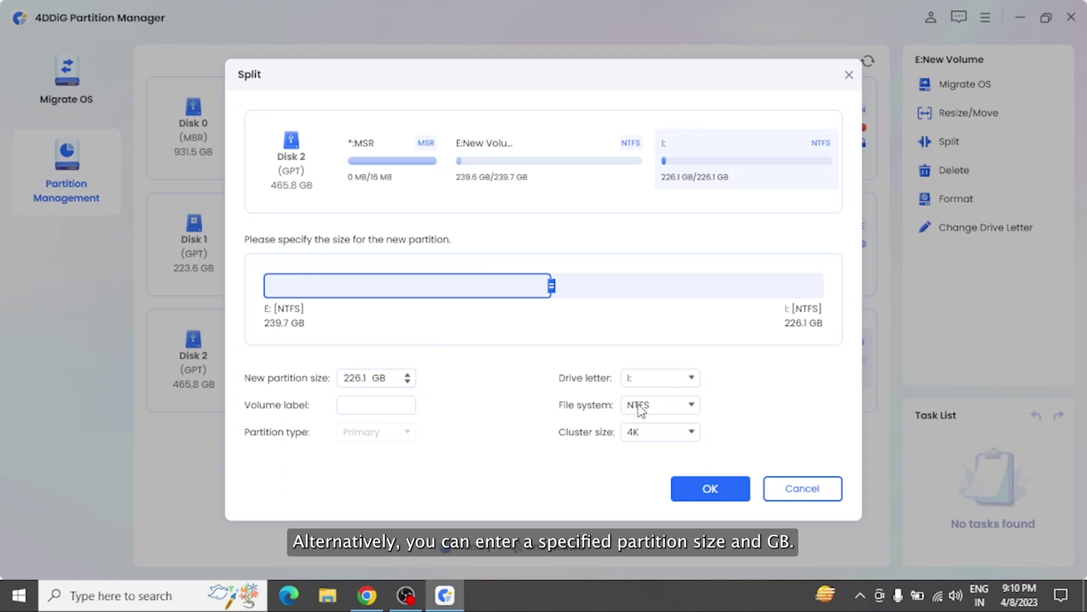
{"action": "left_click", "coordinate": [672, 383]}
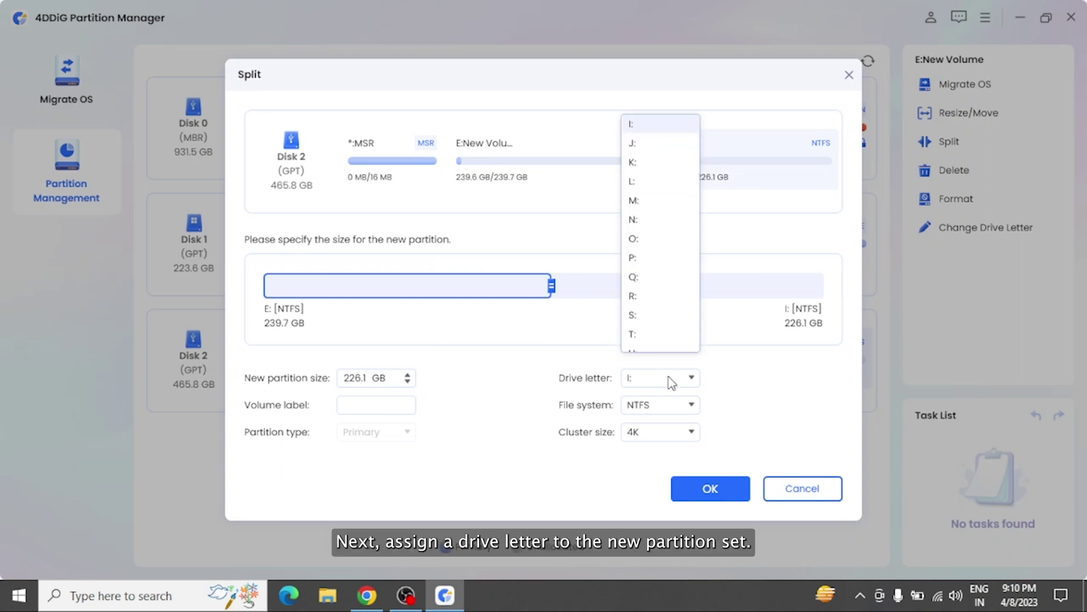
{"action": "left_click", "coordinate": [672, 382]}
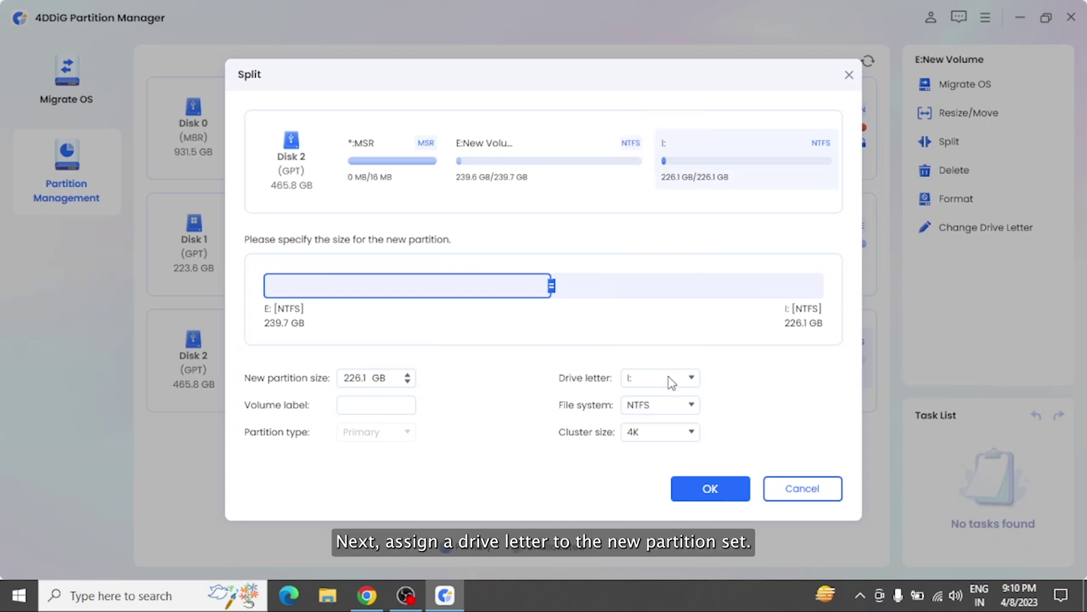
{"action": "left_click", "coordinate": [671, 409]}
{"action": "left_click", "coordinate": [671, 409]}
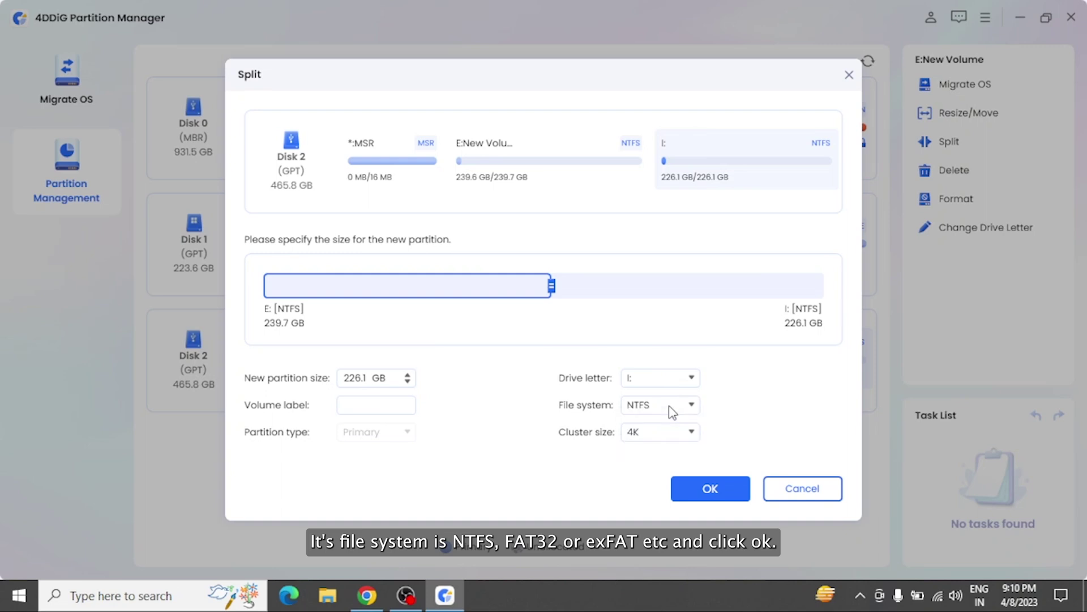
{"action": "left_click", "coordinate": [711, 489]}
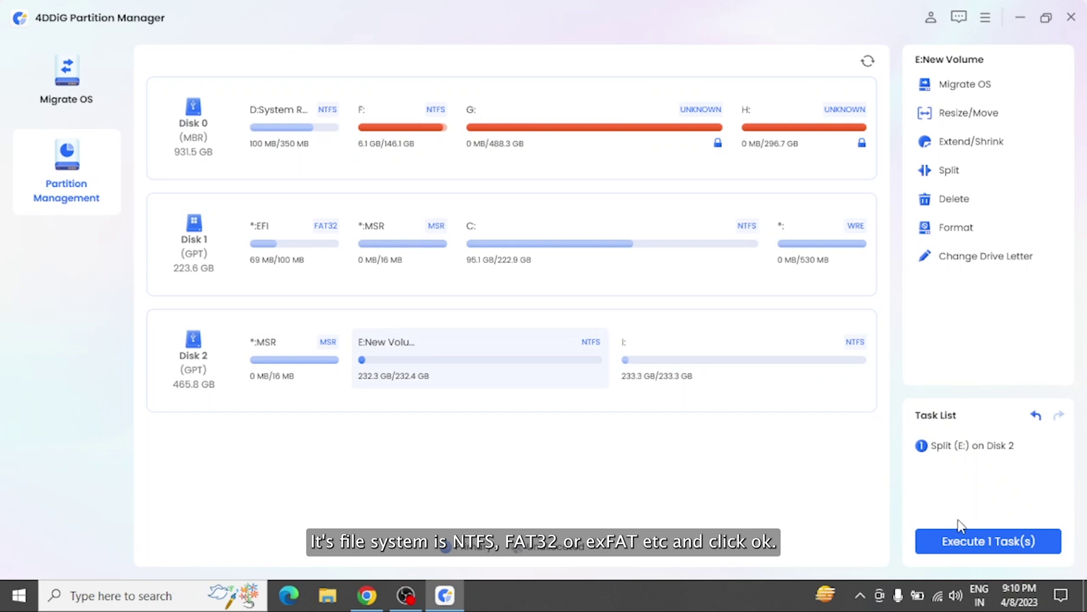
Execute and confirm the queued split task, then reselect E:New Volume on Disk 2
{"action": "left_click", "coordinate": [992, 542]}
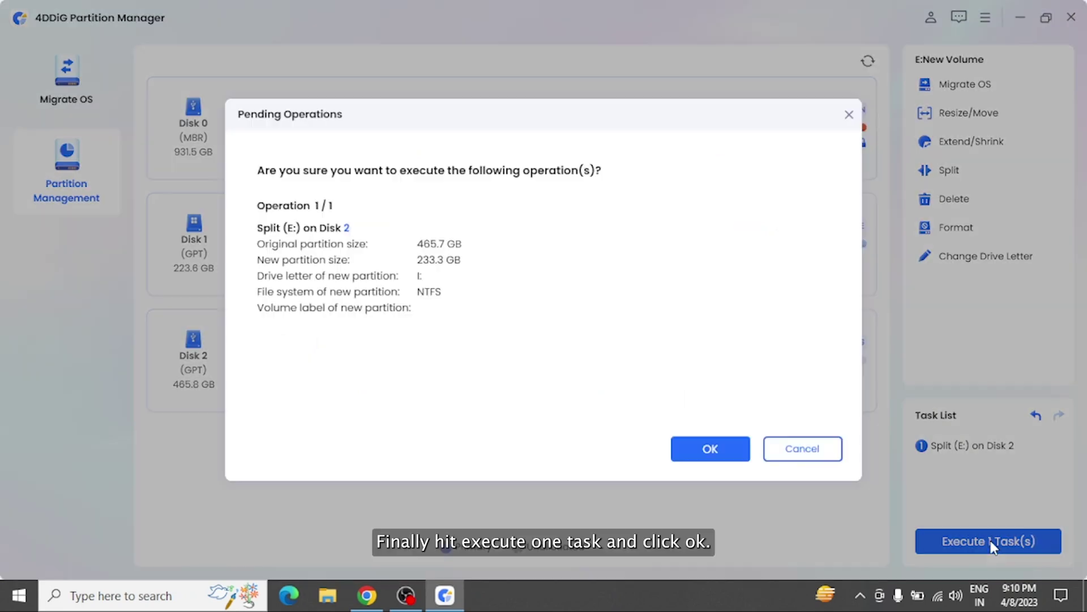
{"action": "left_click", "coordinate": [710, 449]}
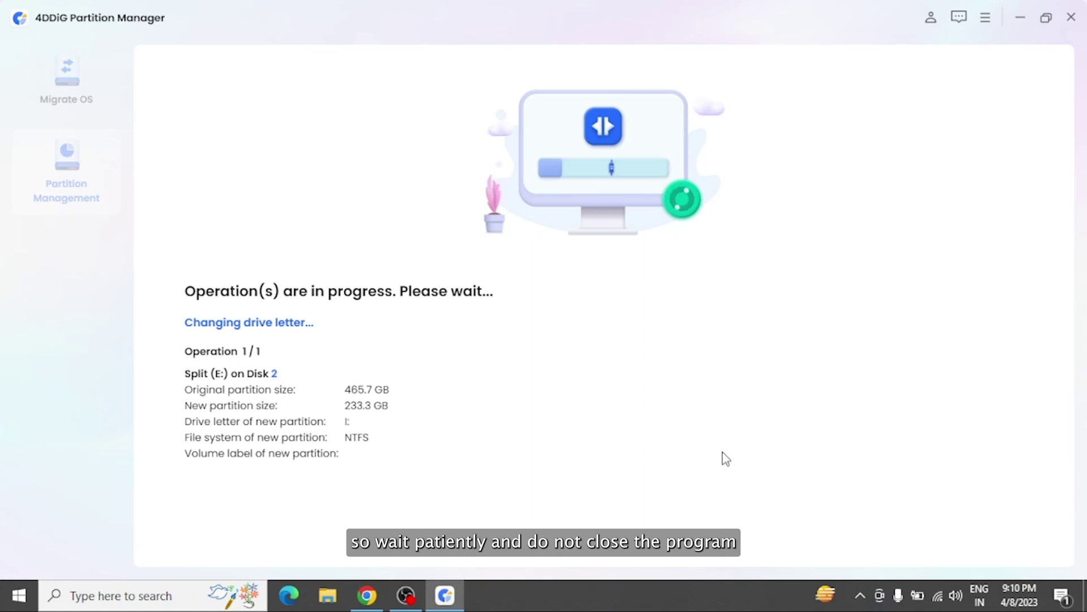
{"action": "left_click", "coordinate": [1048, 487]}
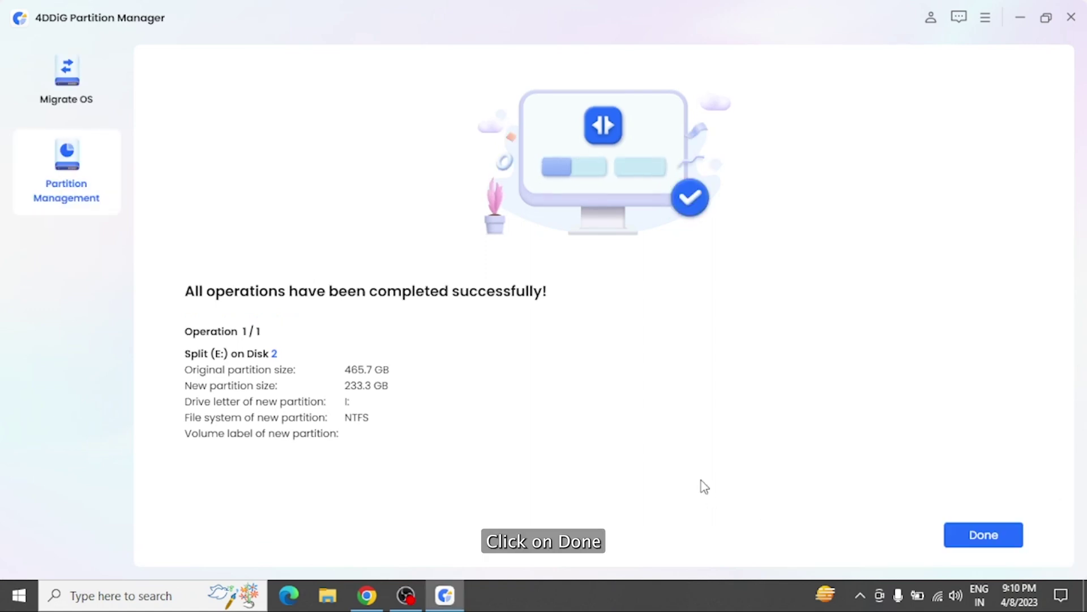
{"action": "left_click", "coordinate": [971, 537]}
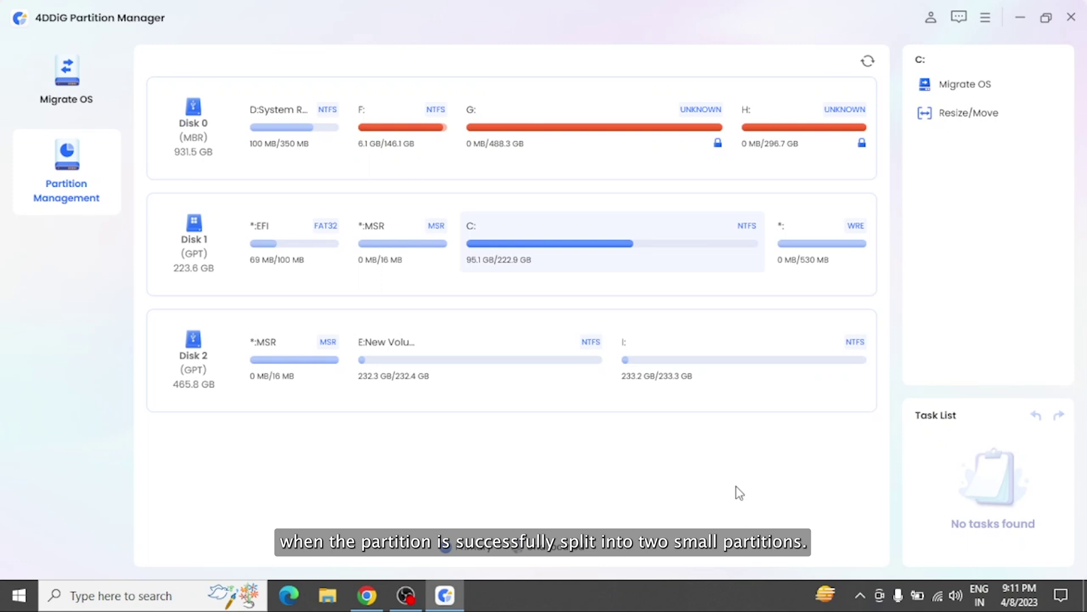
{"action": "left_click", "coordinate": [501, 359]}
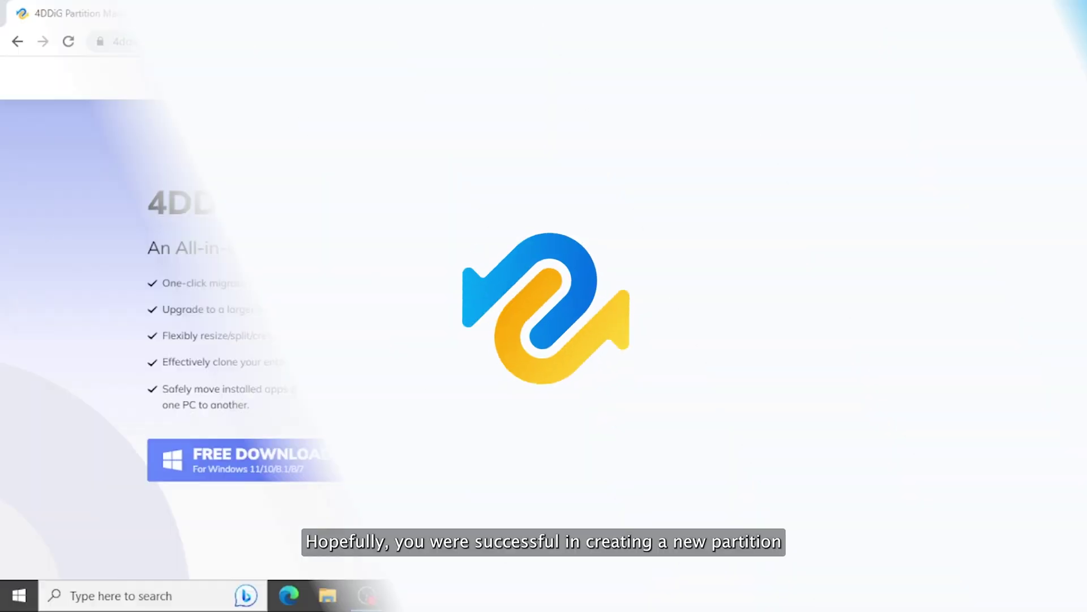
Scroll down the 4DDiG Partition Manager product page to the Buy 4DDiG Partition Manager section
{"action": "scroll", "coordinate": [1048, 287], "scroll_direction": "down", "scroll_amount": 2}
{"action": "scroll", "coordinate": [1048, 287], "scroll_direction": "down", "scroll_amount": 5}
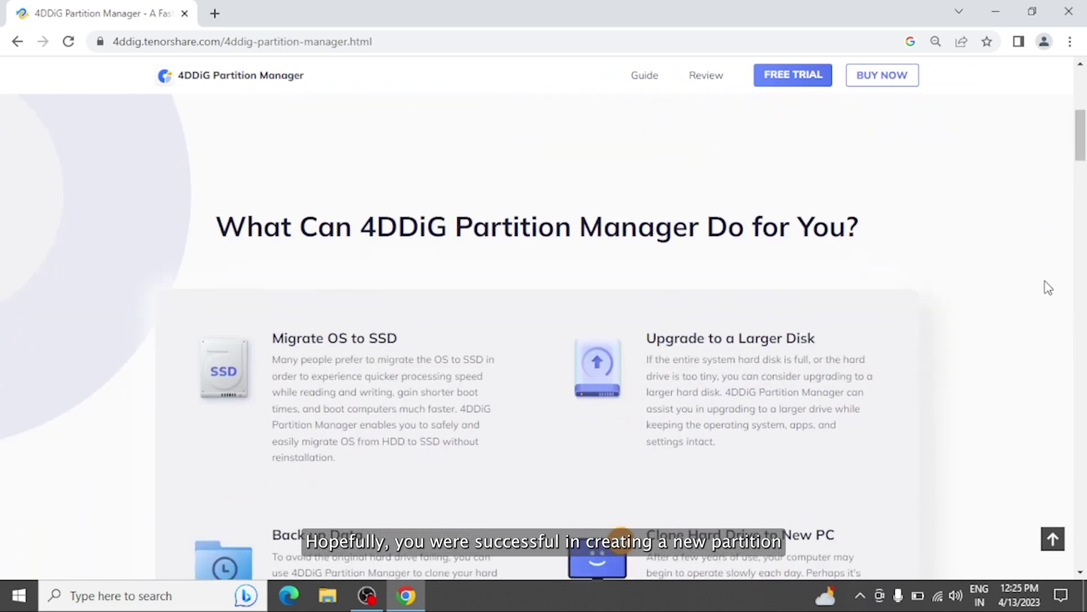
{"action": "scroll", "coordinate": [1048, 287], "scroll_direction": "down", "scroll_amount": 10}
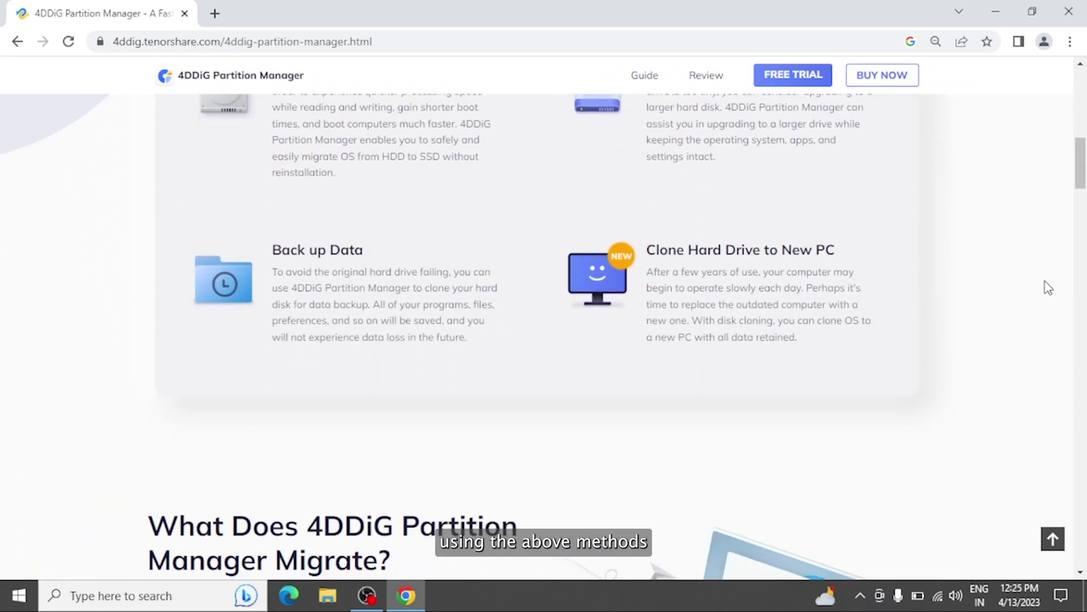
{"action": "scroll", "coordinate": [1049, 288], "scroll_direction": "down", "scroll_amount": 7}
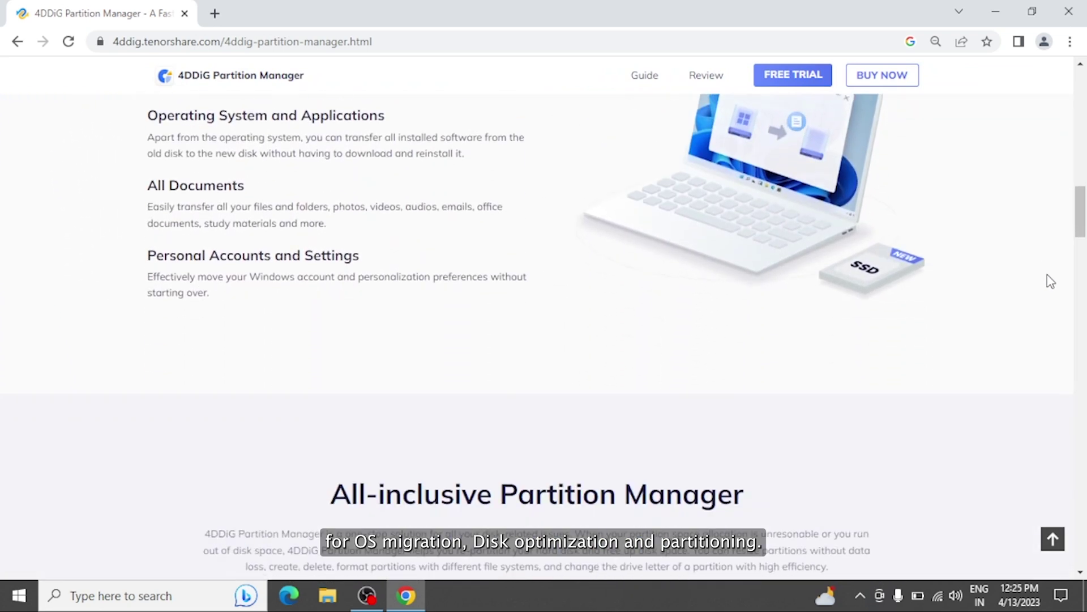
{"action": "scroll", "coordinate": [1053, 278], "scroll_direction": "down", "scroll_amount": 6}
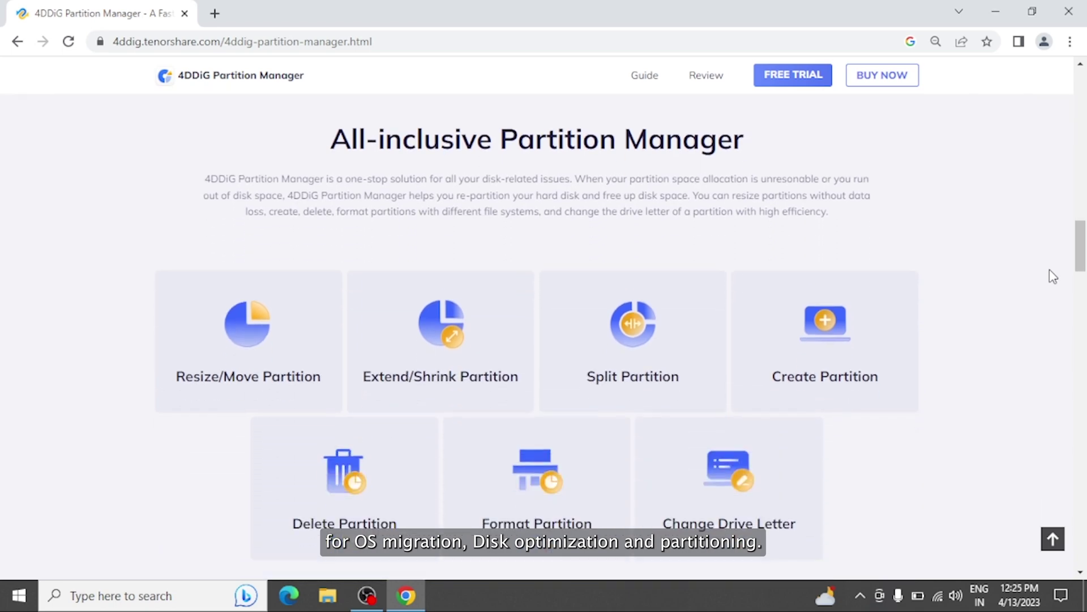
{"action": "scroll", "coordinate": [1051, 267], "scroll_direction": "down", "scroll_amount": 10}
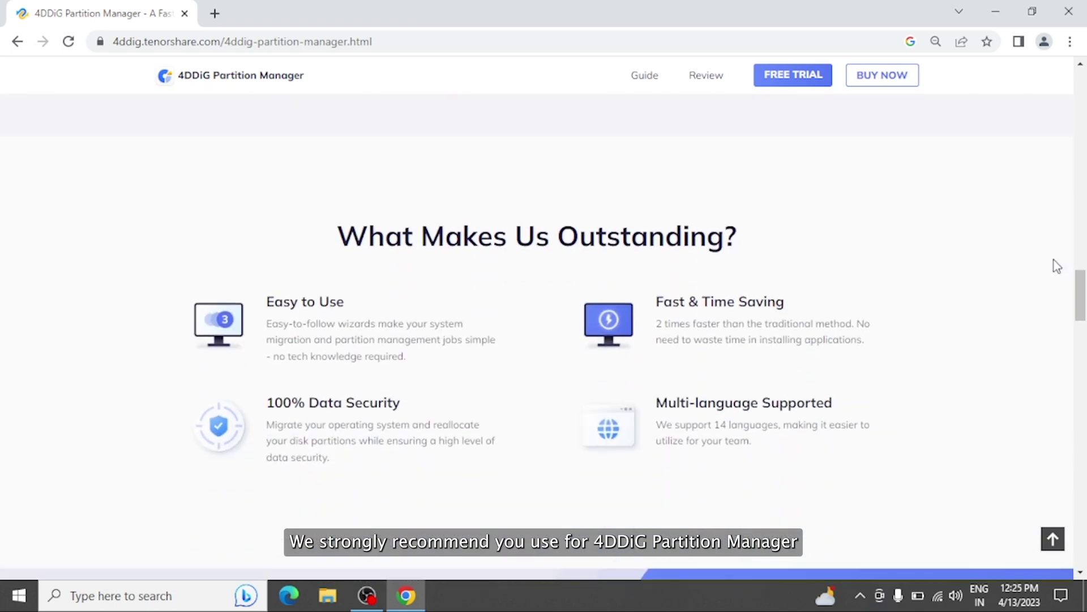
{"action": "scroll", "coordinate": [1053, 258], "scroll_direction": "down", "scroll_amount": 3}
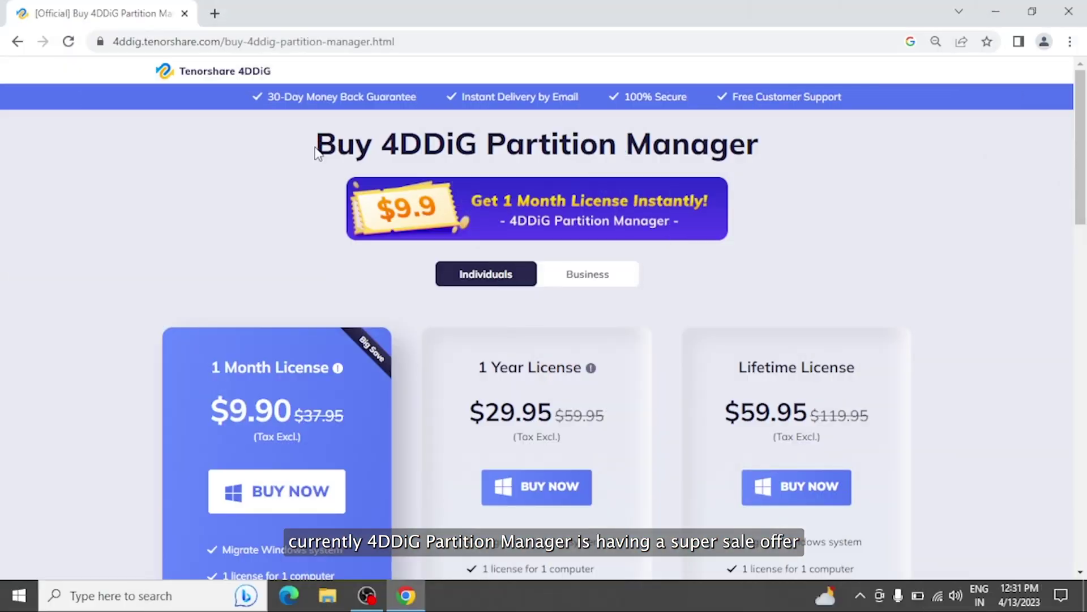
Highlight the Buy heading, then scroll past the $9.90, $29.95 and $59.95 plans to the footer
{"action": "left_click_drag", "start_coordinate": [316, 152], "coordinate": [766, 152]}
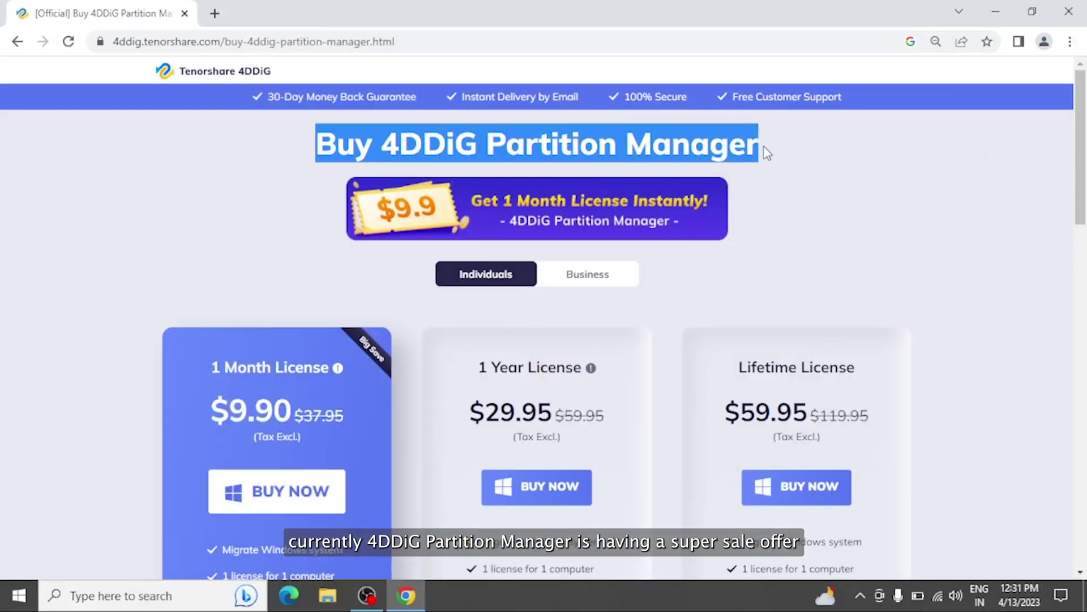
{"action": "left_click", "coordinate": [764, 147]}
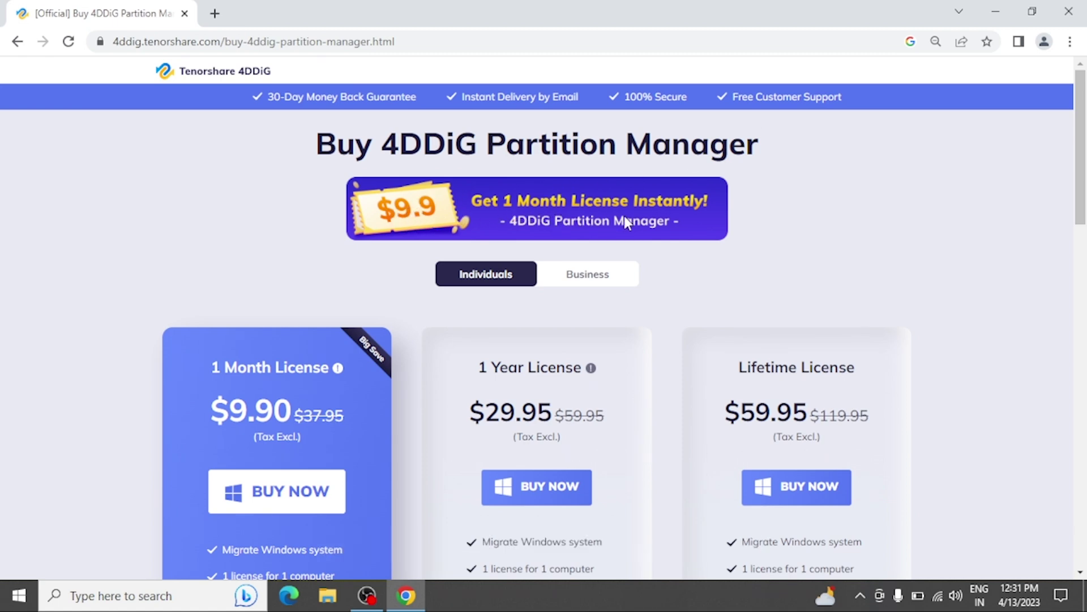
{"action": "scroll", "coordinate": [1014, 242], "scroll_direction": "down", "scroll_amount": 4}
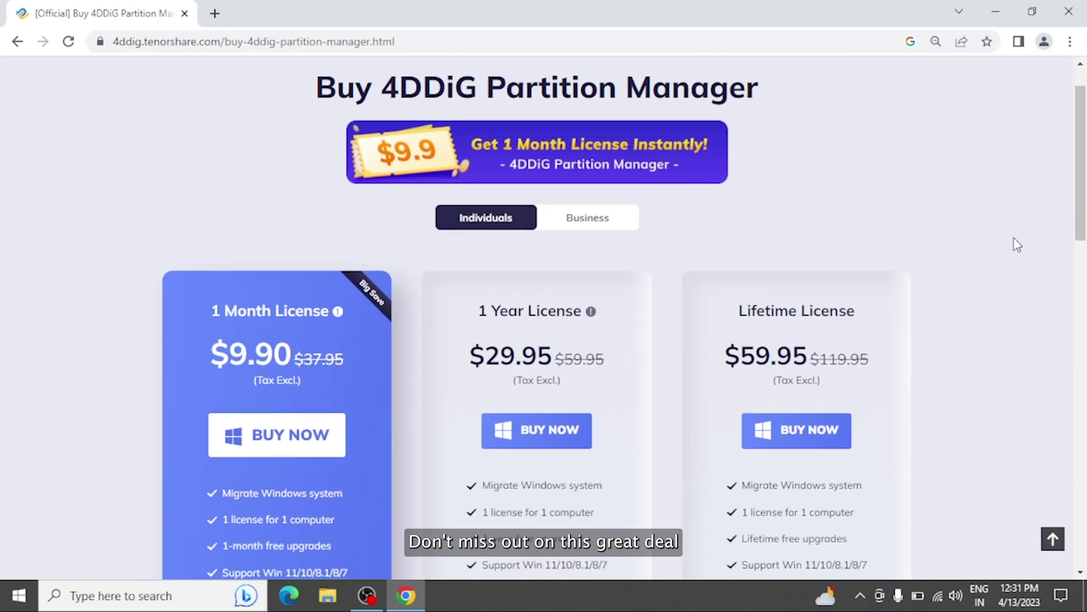
{"action": "scroll", "coordinate": [1017, 244], "scroll_direction": "down", "scroll_amount": 10}
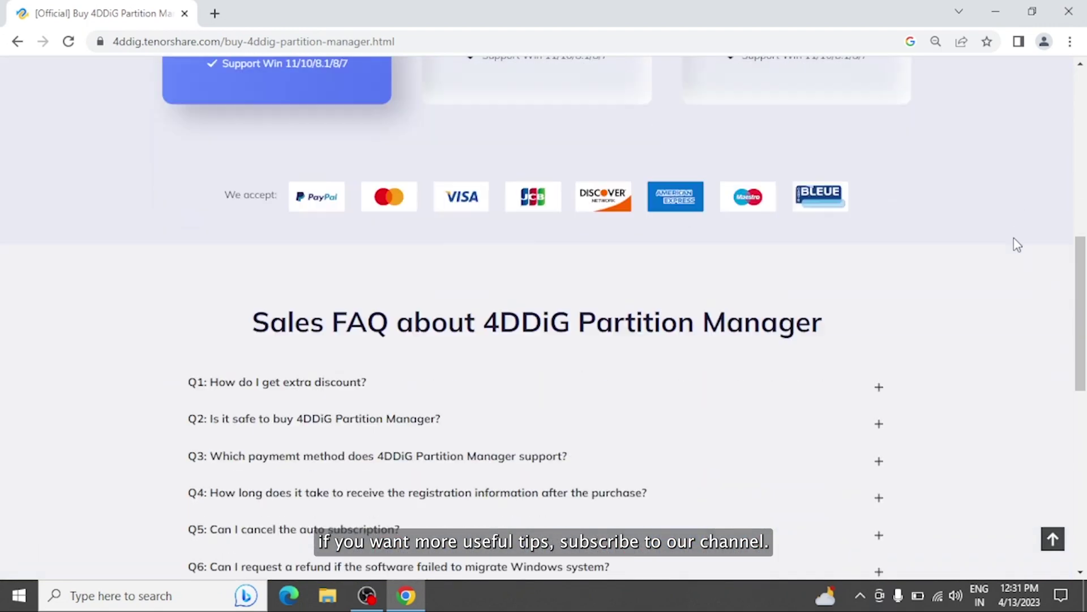
{"action": "scroll", "coordinate": [1018, 245], "scroll_direction": "down", "scroll_amount": 6}
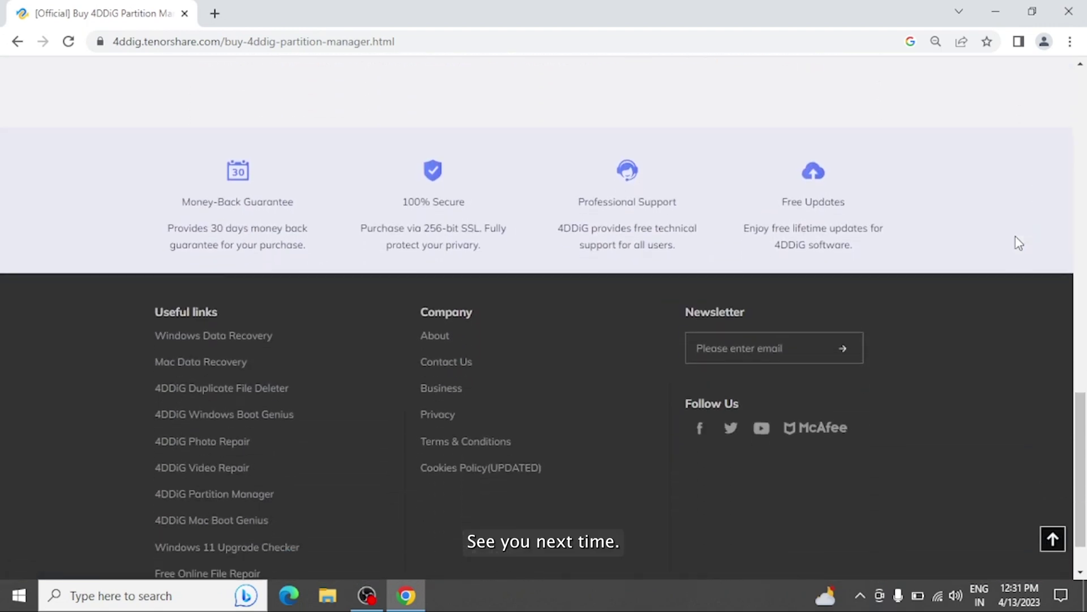